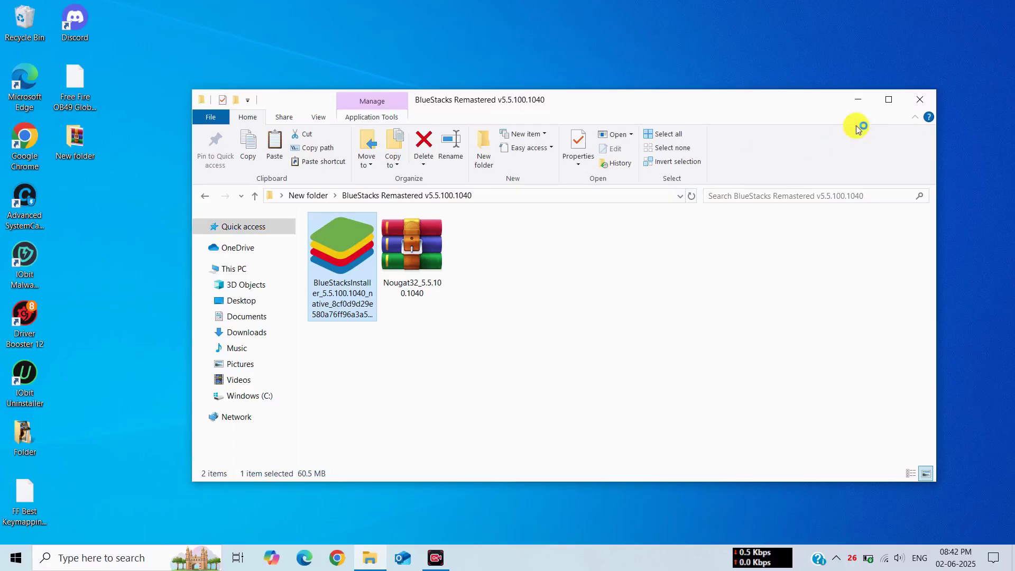
- Open the customized installation options and browse to the Windows (C:) drive for the BlueStacks data folder
click(858, 99)
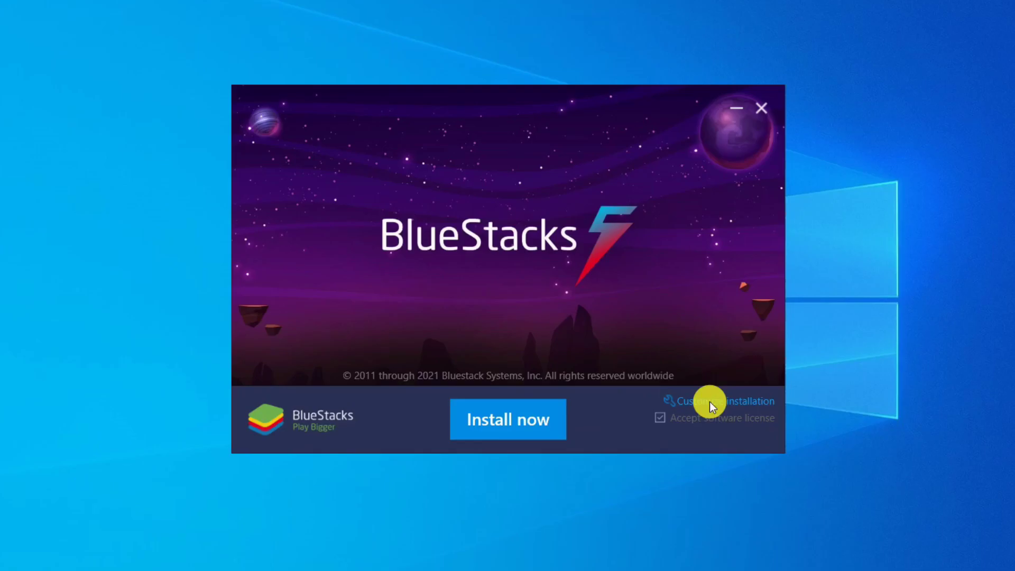
click(666, 377)
click(575, 417)
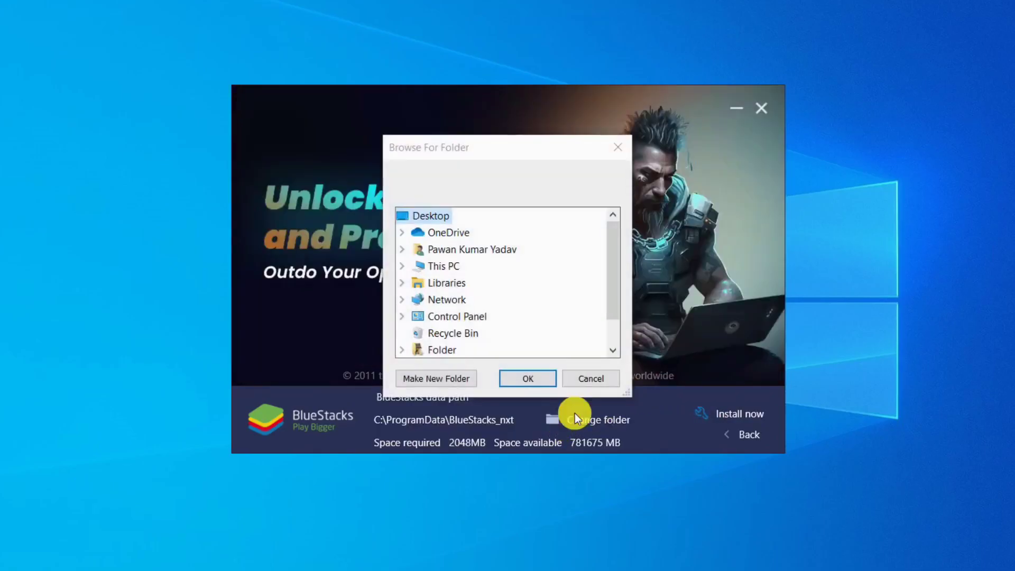
double_click(433, 267)
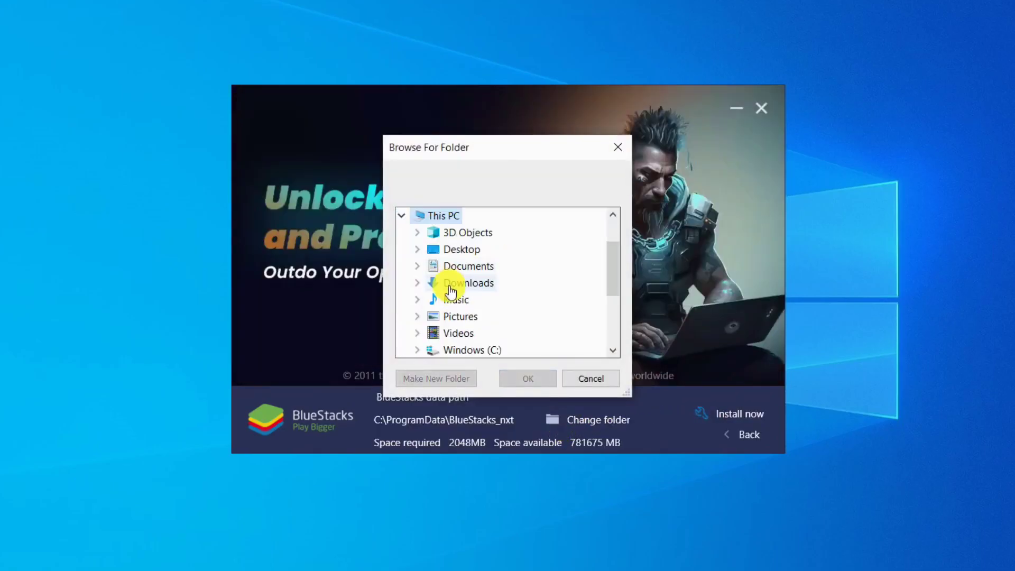
double_click(466, 349)
- Create a folder named "Bluestacks 5 Ultra Lite OB49" on the C: drive and use it as the BlueStacks data path
click(443, 379)
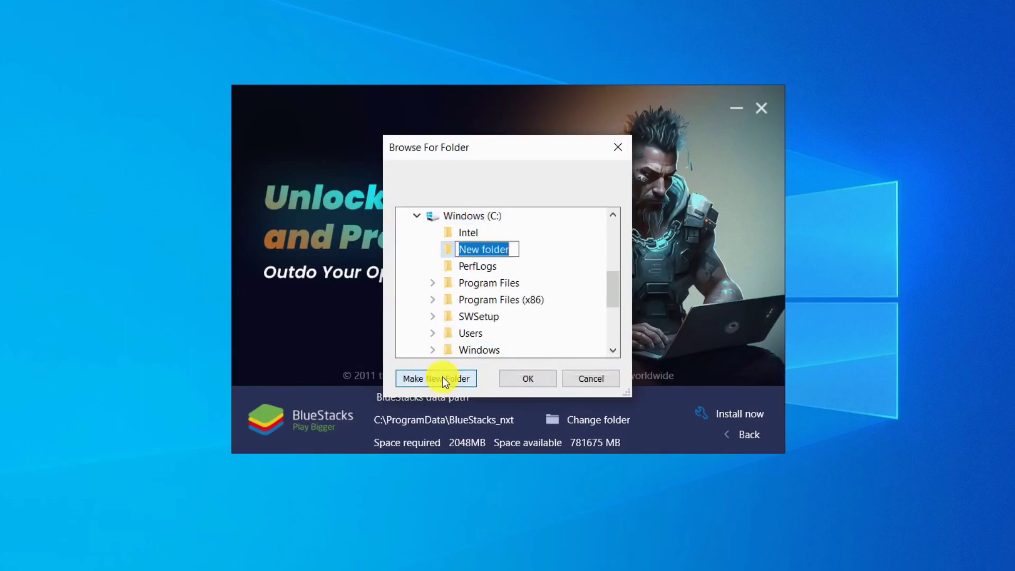
text(Bluesta)
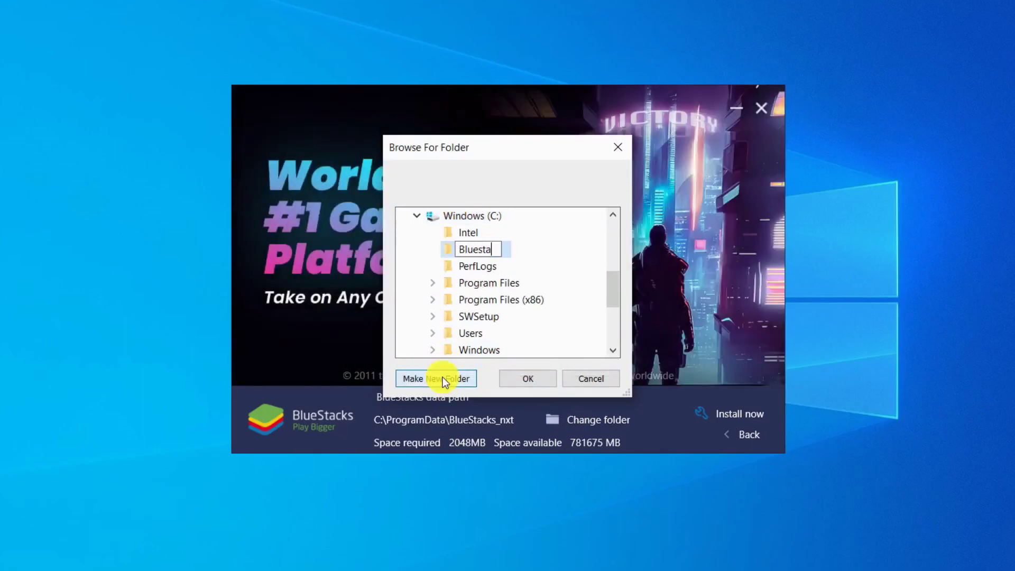
text(cks 5 Itra L)
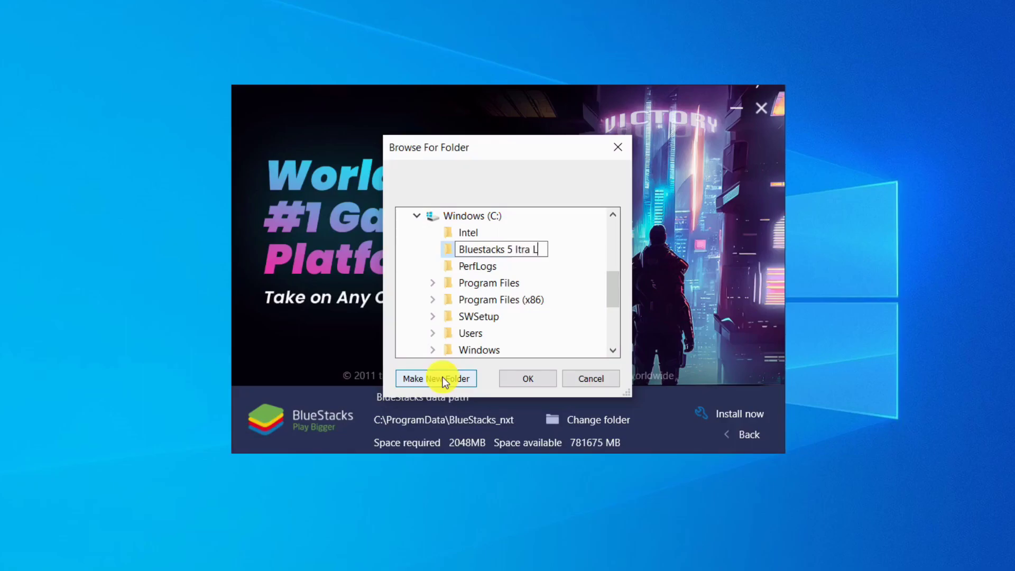
text(ite OB49)
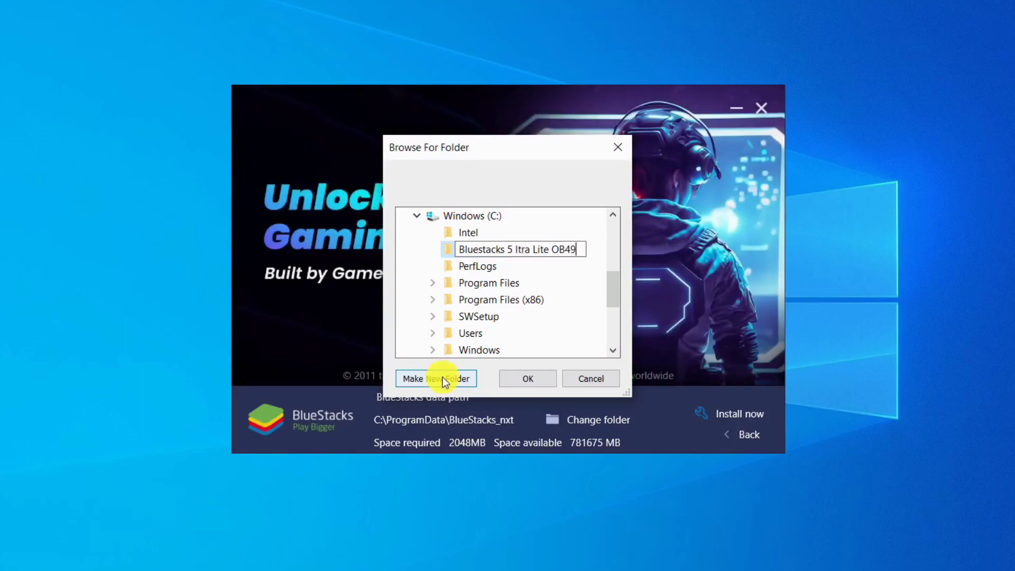
key(ctrl+Left)
key(ctrl+Left)
key(ctrl+Left)
text(U)
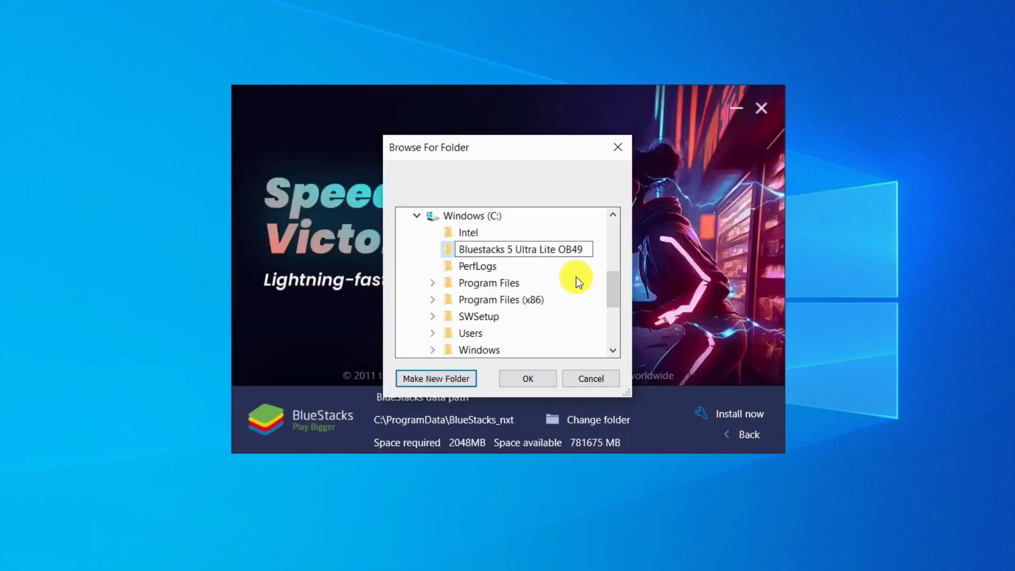
key(Return)
click(528, 378)
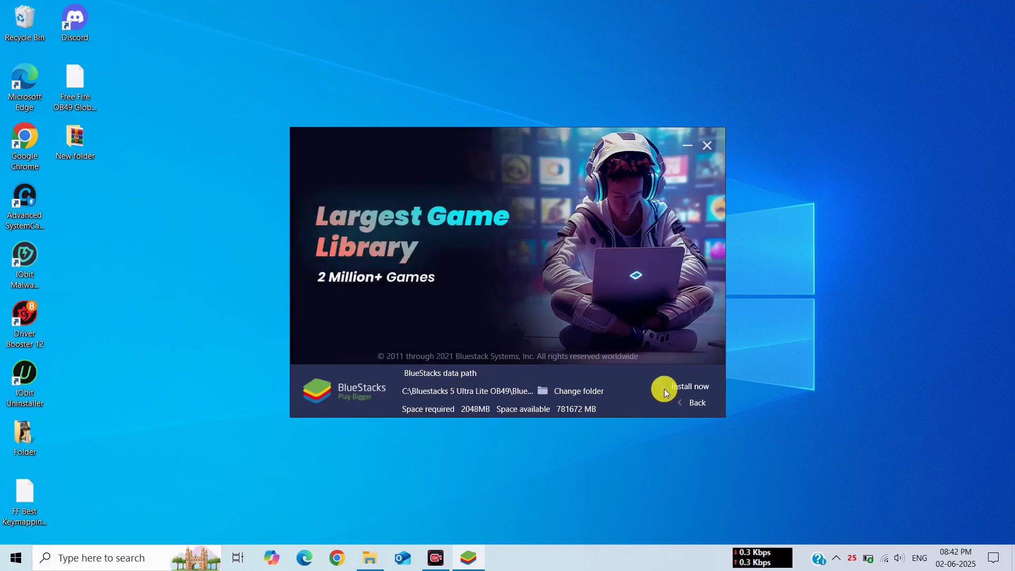
- Install BlueStacks with the chosen data path and launch it to its full app list
click(719, 411)
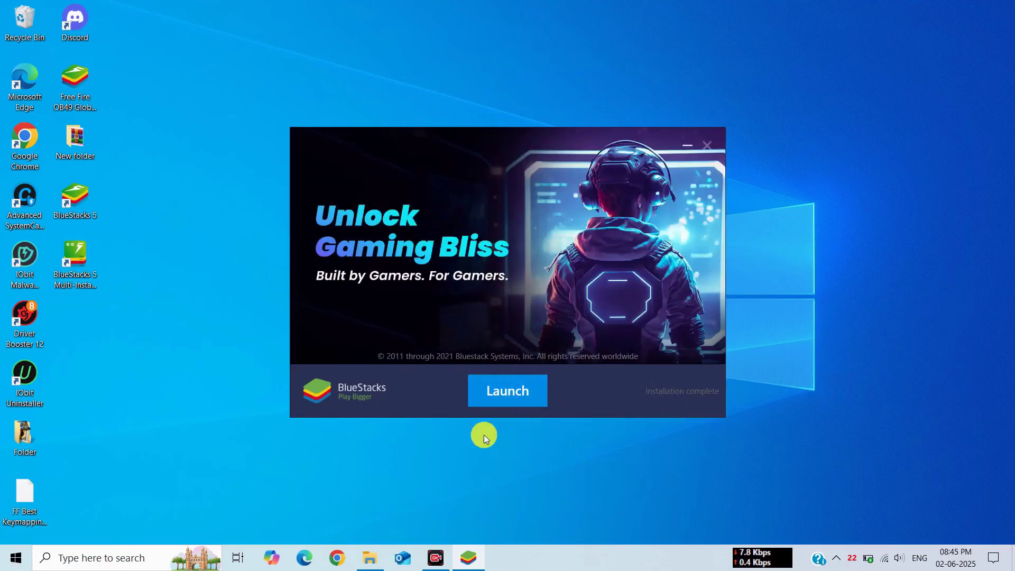
click(527, 386)
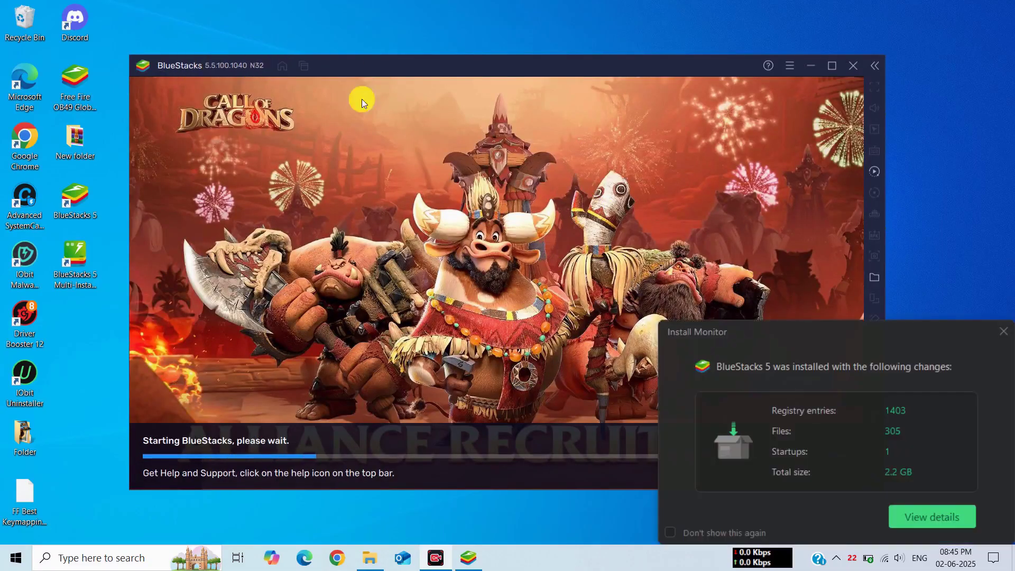
click(999, 331)
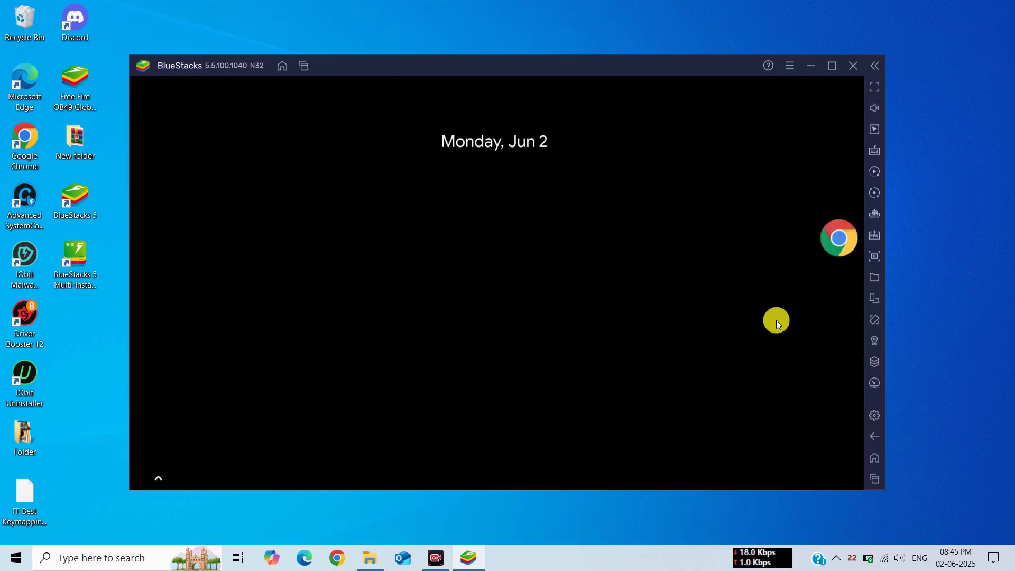
click(156, 477)
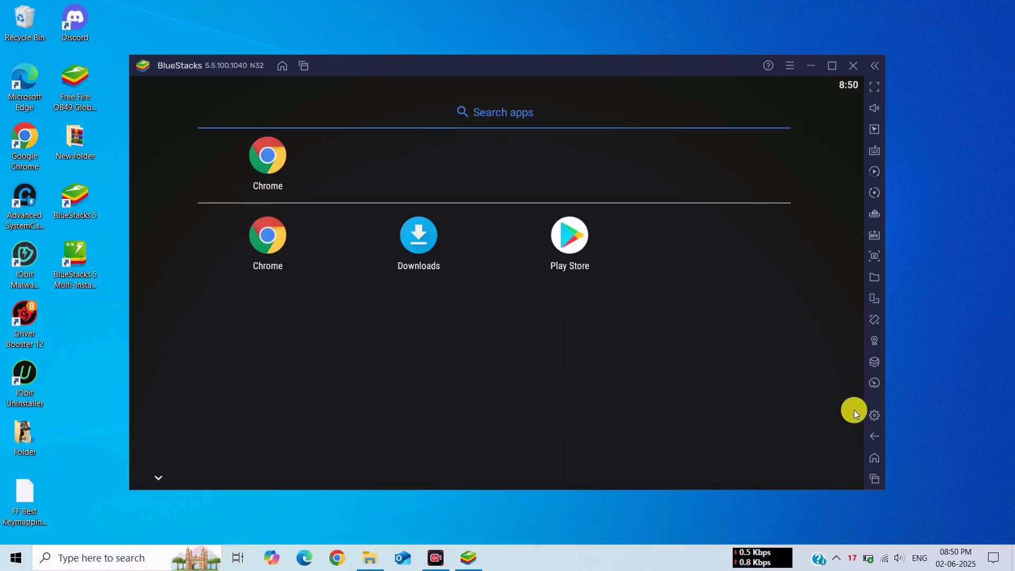
- In the performance settings, set CPU allocation to Low (1 Core), memory to Medium (2 GB) and performance mode to Balanced
click(875, 415)
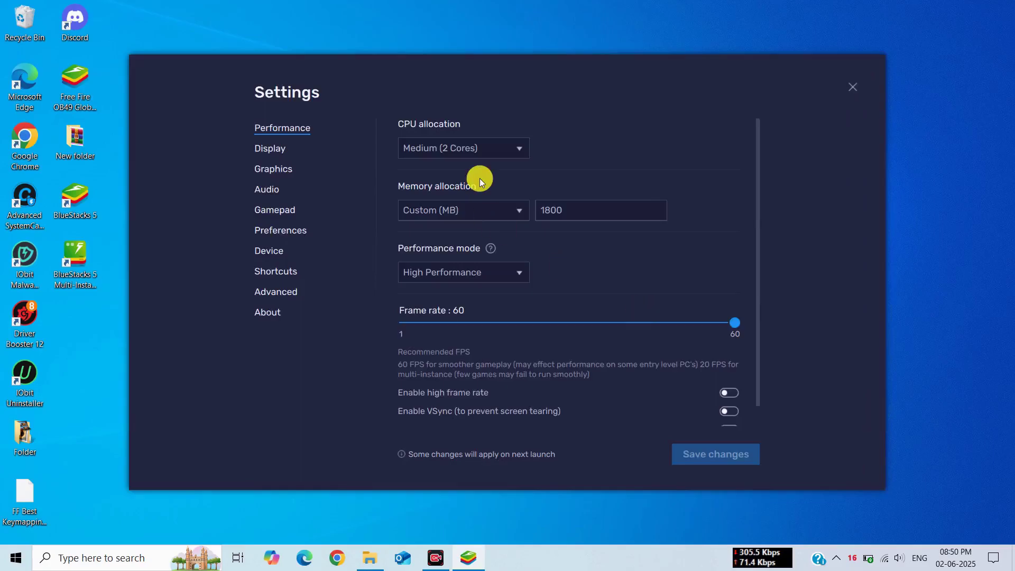
click(459, 139)
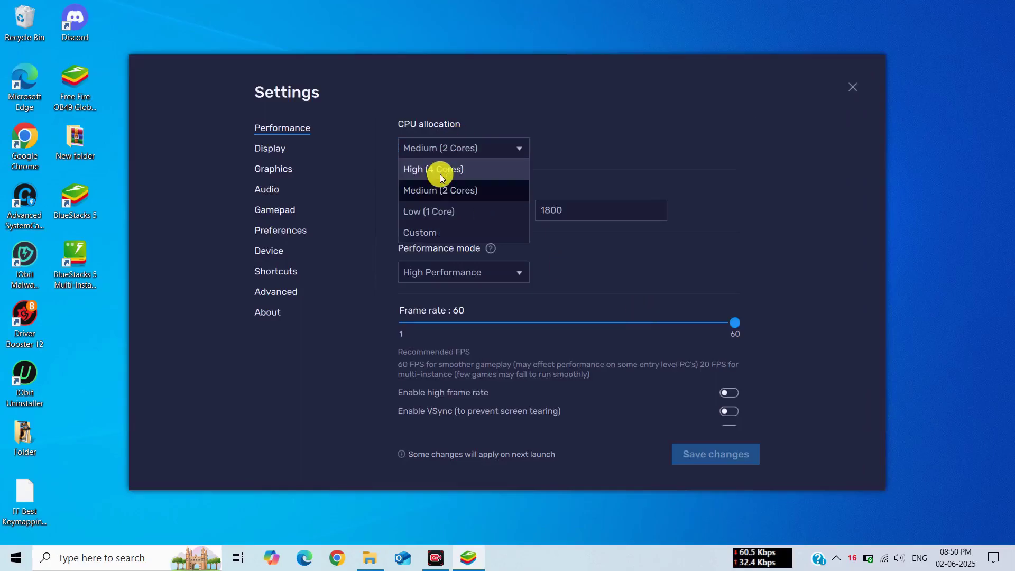
click(439, 208)
click(476, 210)
click(439, 251)
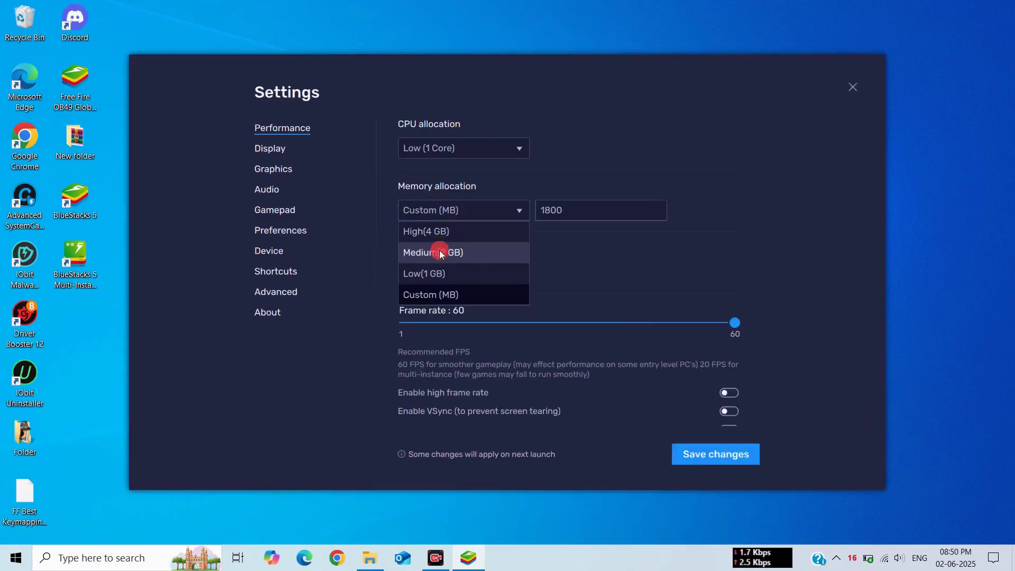
click(446, 283)
click(440, 290)
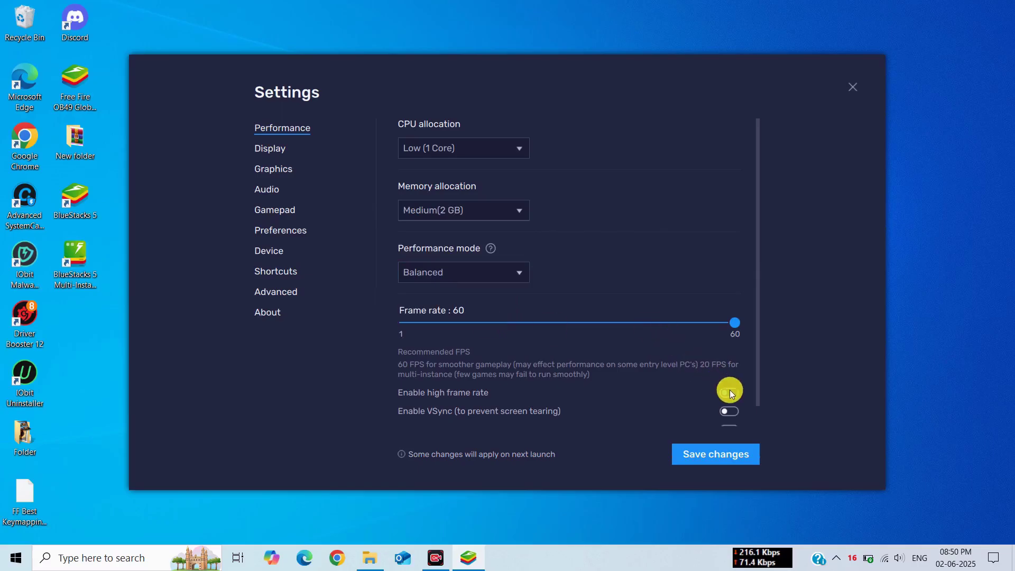
- Enable VSync to prevent screen tearing and save the performance changes
scroll(718, 376, down, 1)
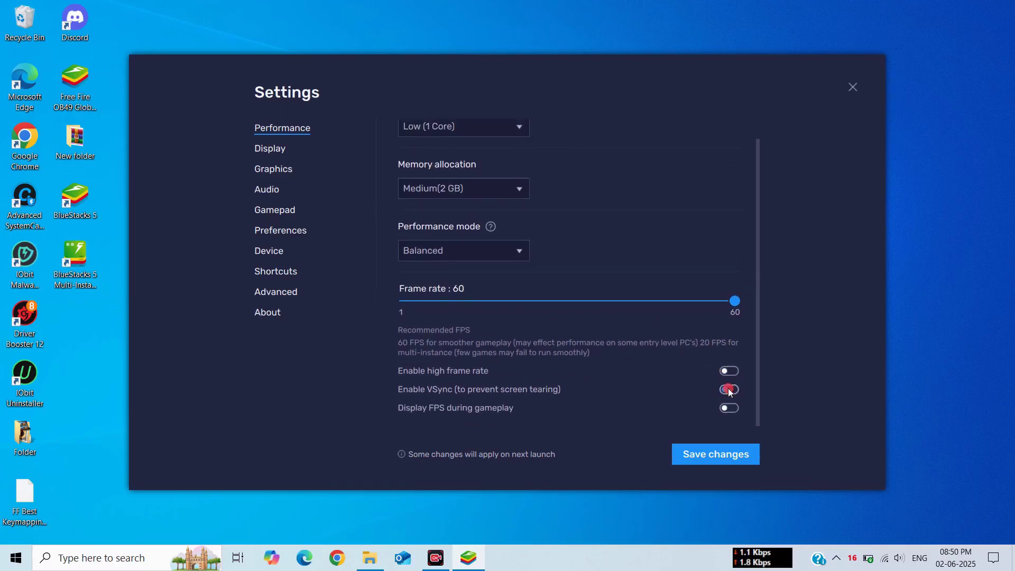
click(730, 388)
click(682, 450)
click(595, 298)
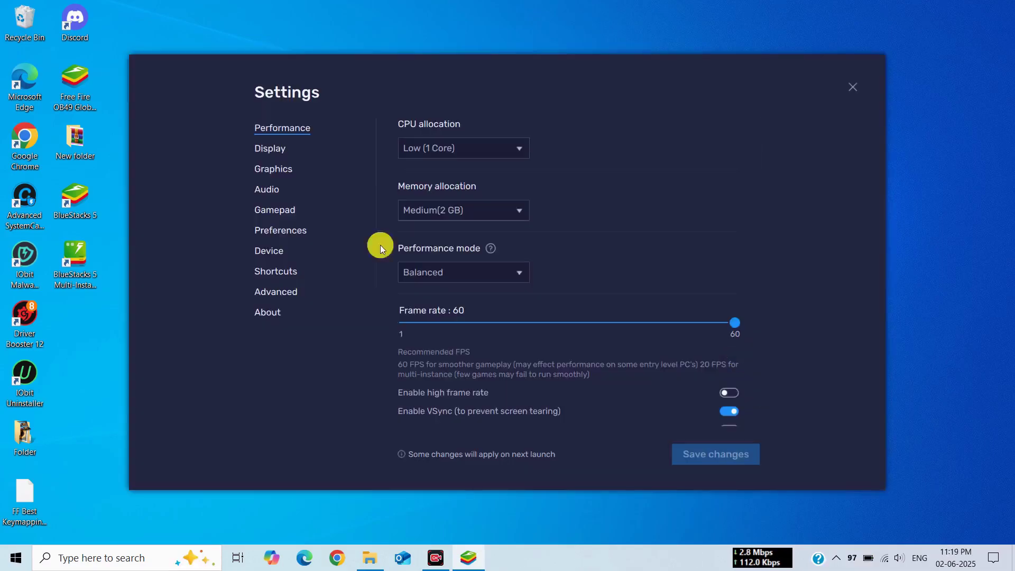
- Review the display and graphics settings, including the interface renderer and ASTC texture options
click(284, 154)
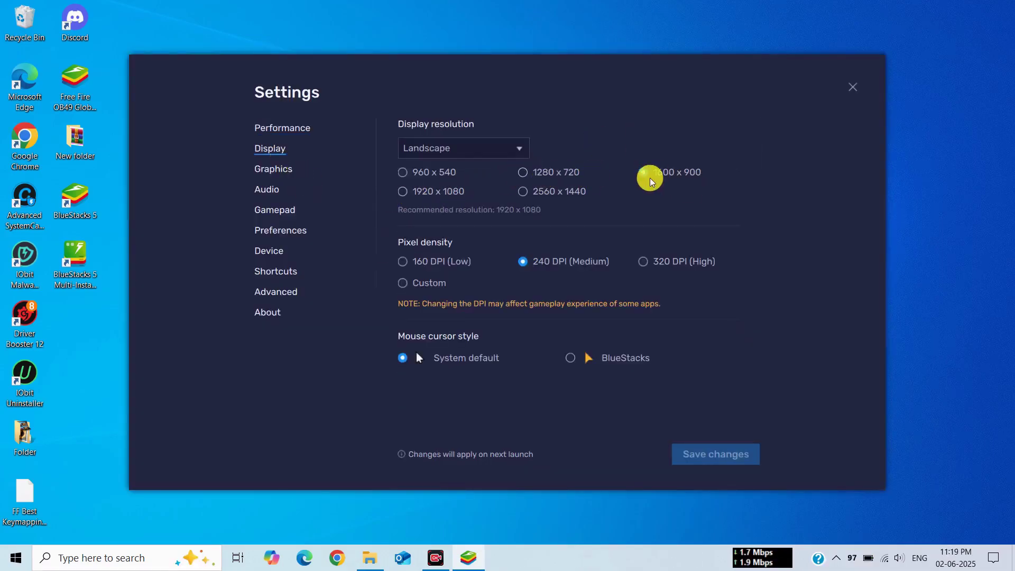
click(291, 169)
click(454, 269)
click(456, 272)
click(449, 327)
click(451, 324)
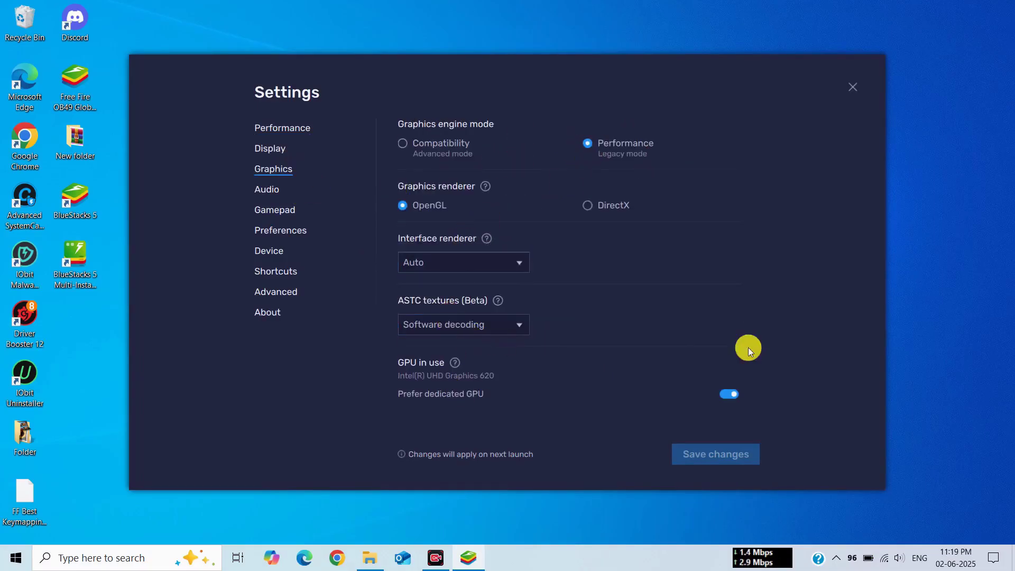
- Set the speakers to Speaker / Headphone (Realtek(R) Audio) and the microphone to Microphone Array (Realtek(R) Audio), and save
click(275, 190)
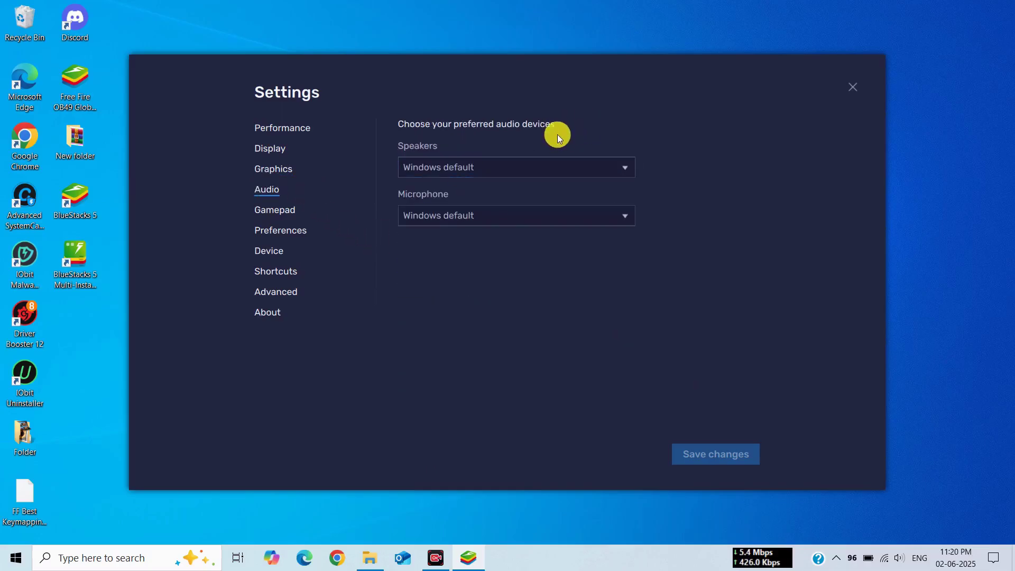
click(456, 169)
click(446, 209)
click(447, 213)
click(448, 254)
click(711, 453)
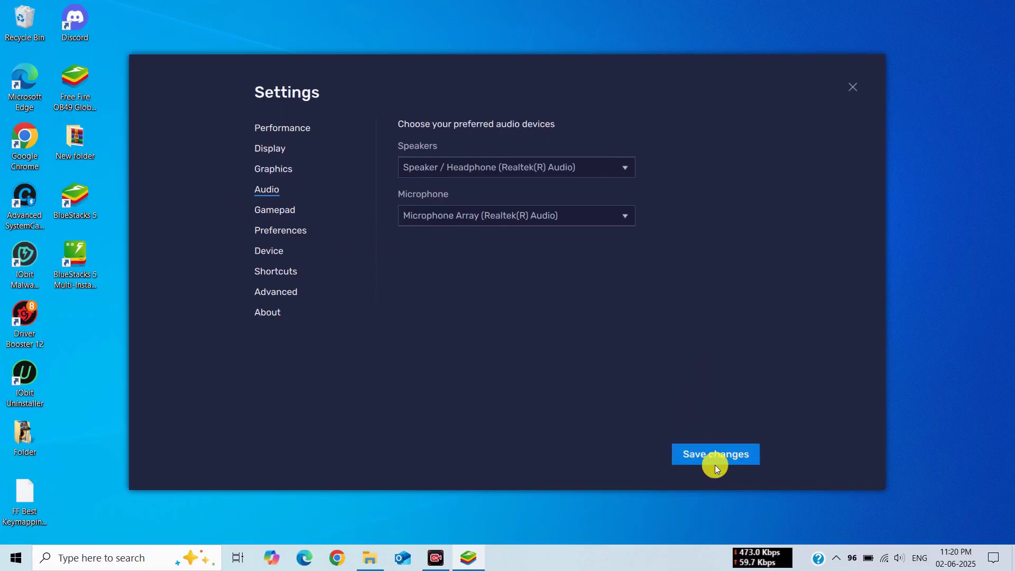
- In the preferences, turn off the Discord connection, desktop shortcuts for installed apps and desktop notifications, and save
click(264, 210)
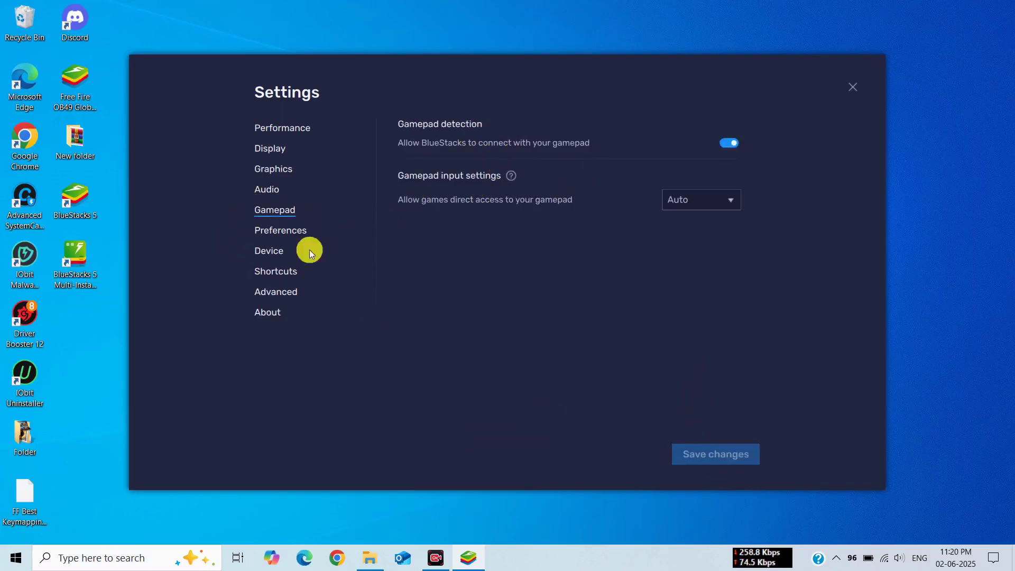
click(266, 230)
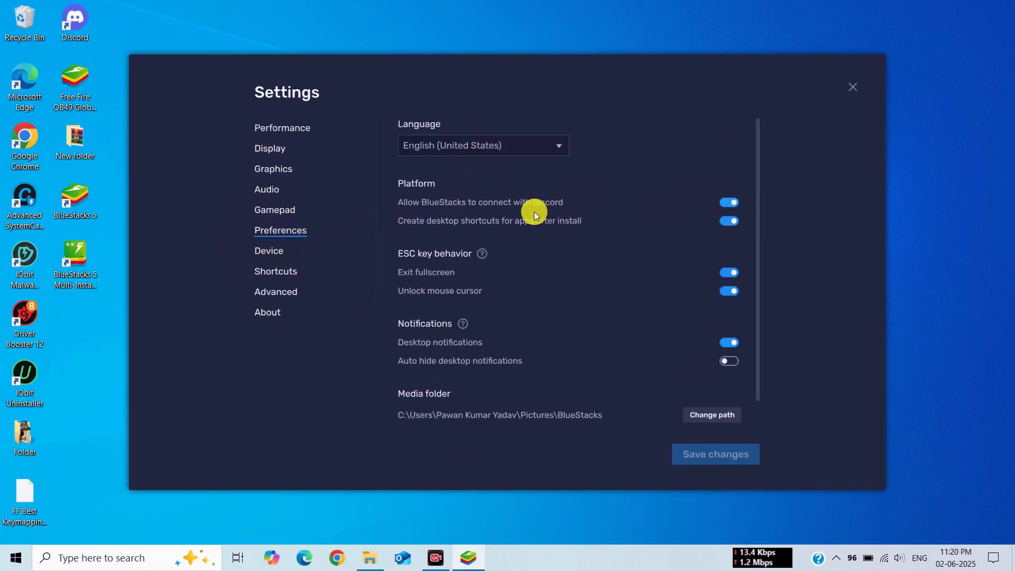
click(723, 203)
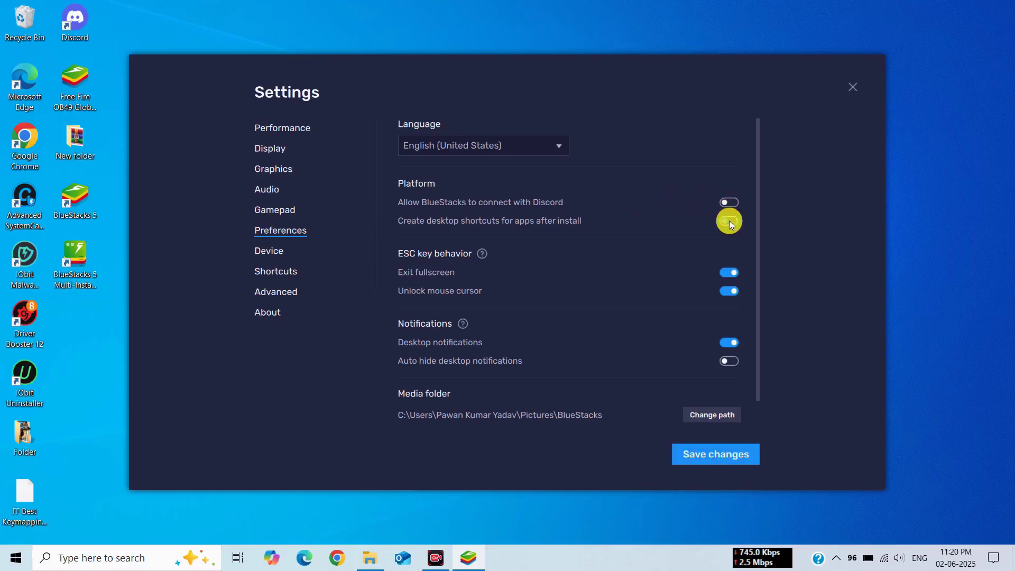
click(737, 348)
click(732, 451)
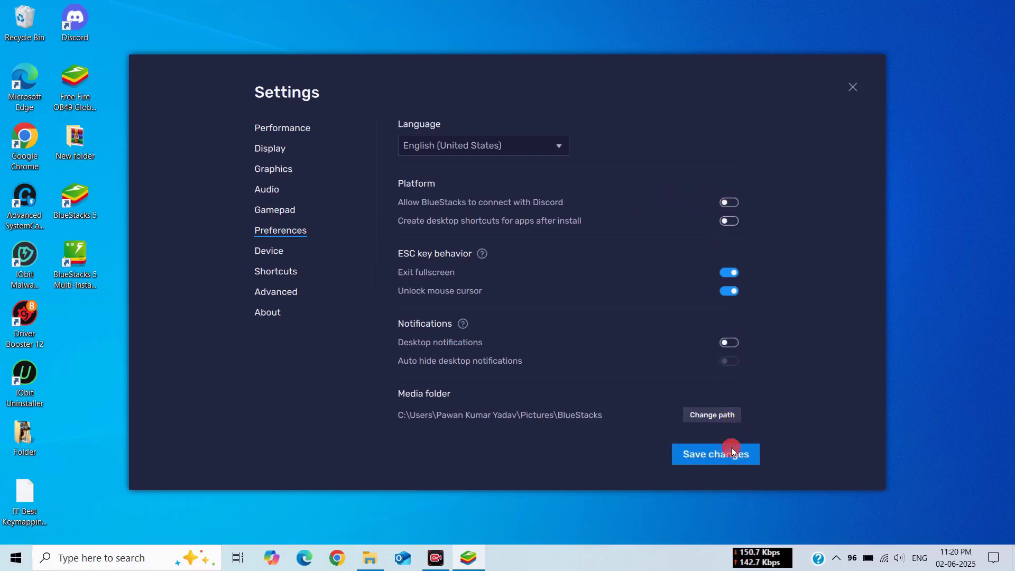
- Clear the window action shortcuts for Boss Key, Toggle fullscreen and Open Settings
click(285, 254)
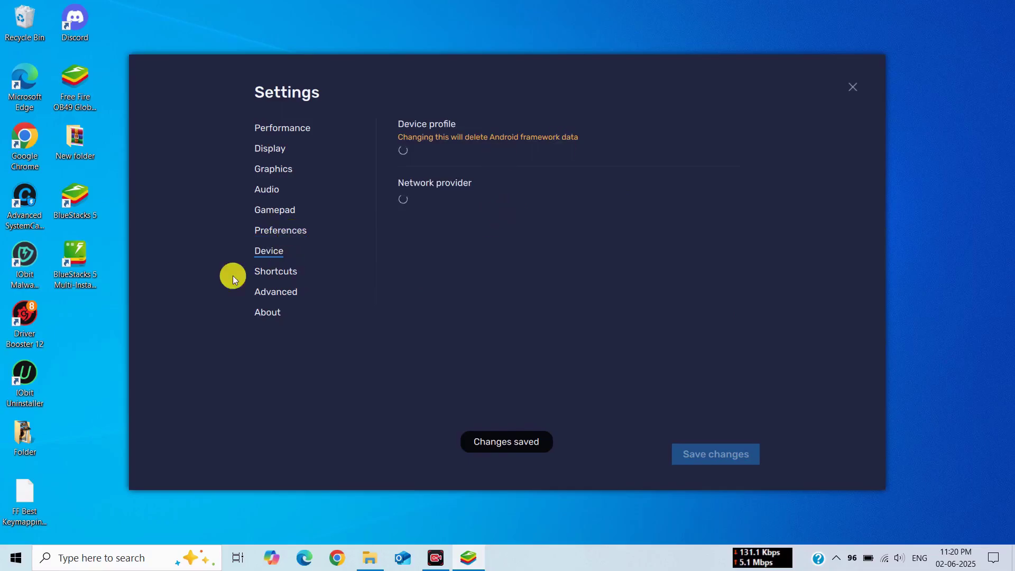
click(282, 273)
click(700, 144)
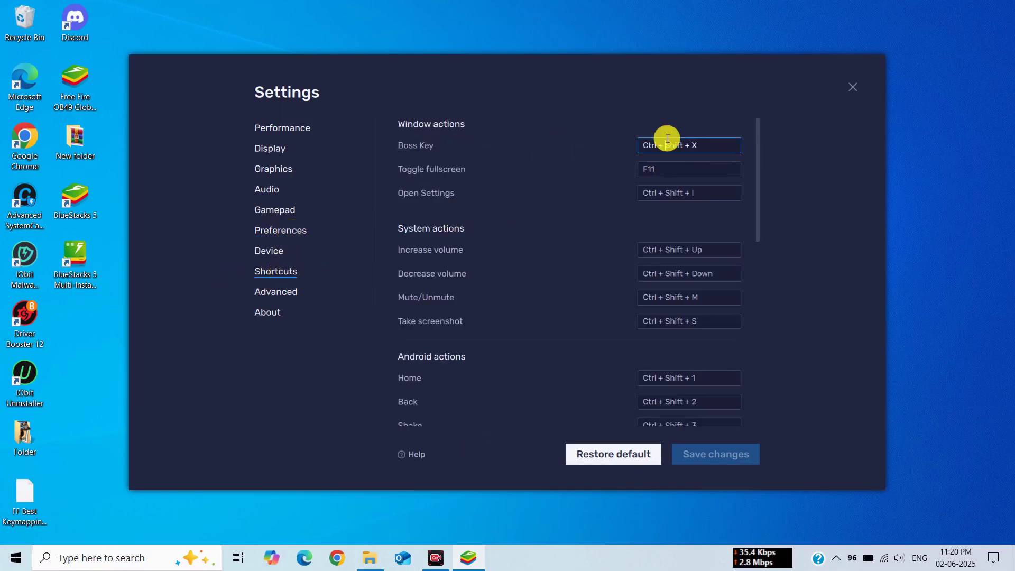
key(BackSpace)
click(672, 169)
click(680, 192)
key(BackSpace)
- Clear the system action shortcuts for increasing, decreasing and muting the volume and for taking a screenshot
click(680, 249)
key(BackSpace)
click(682, 274)
key(BackSpace)
click(686, 321)
click(687, 300)
key(BackSpace)
click(686, 321)
key(BackSpace)
- Clear the Android action shortcuts, starting with Home and Back and continuing through the rest of the group
click(687, 377)
key(BackSpace)
scroll(689, 346, down, 2)
click(683, 318)
key(BackSpace)
click(682, 342)
key(BackSpace)
click(682, 366)
key(BackSpace)
click(682, 389)
scroll(680, 370, down, 5)
key(BackSpace)
- Clear the game control shortcuts, from Toggle game controls through Lock/unlock mouse cursor
click(673, 182)
key(BackSpace)
click(677, 206)
key(BackSpace)
click(676, 229)
key(BackSpace)
click(681, 254)
- Clear the miscellaneous shortcuts for the media folder, macro manager, multi-instance manager and sync operations
click(677, 333)
key(BackSpace)
click(675, 358)
key(BackSpace)
click(675, 381)
key(BackSpace)
click(675, 406)
key(BackSpace)
- Clear the remaining miscellaneous shortcuts, from Install apk through Screen translation, and save the shortcut changes
scroll(673, 403, down, 3)
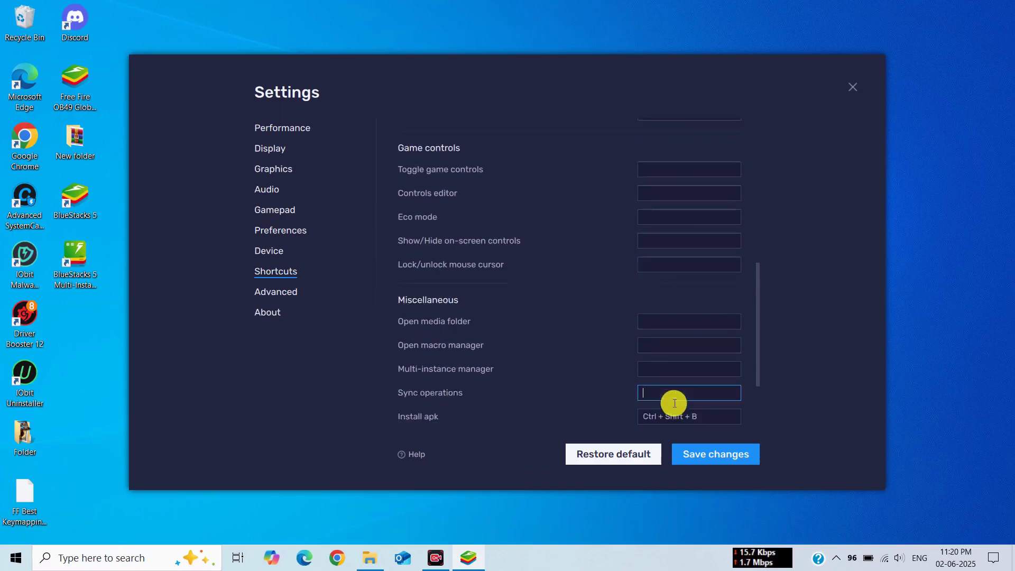
click(656, 316)
key(BackSpace)
click(668, 340)
key(BackSpace)
click(667, 364)
key(BackSpace)
click(665, 388)
key(BackSpace)
click(674, 412)
key(BackSpace)
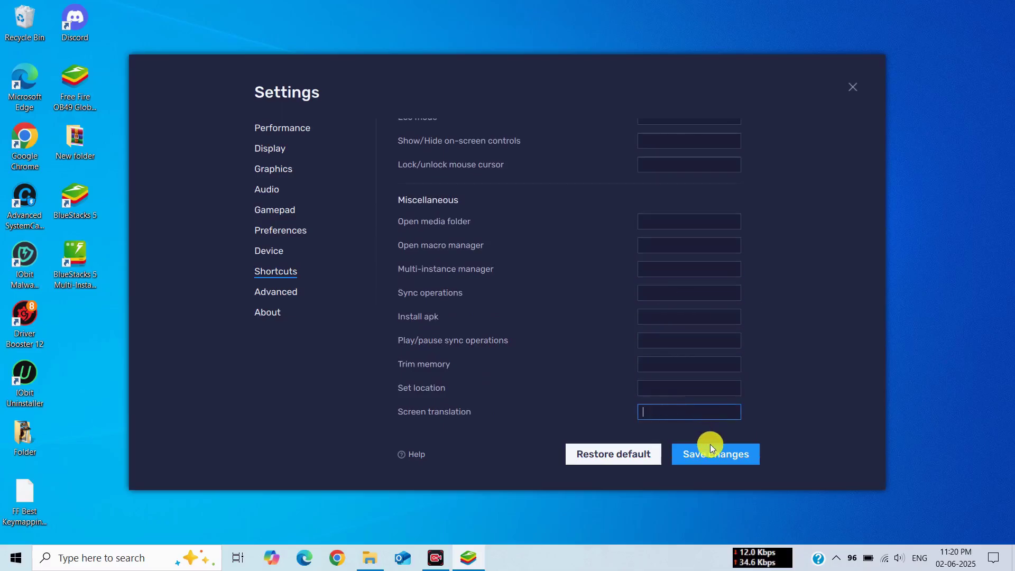
click(710, 445)
- Check the Advanced and About settings pages and return to the emulator's full app list
click(277, 296)
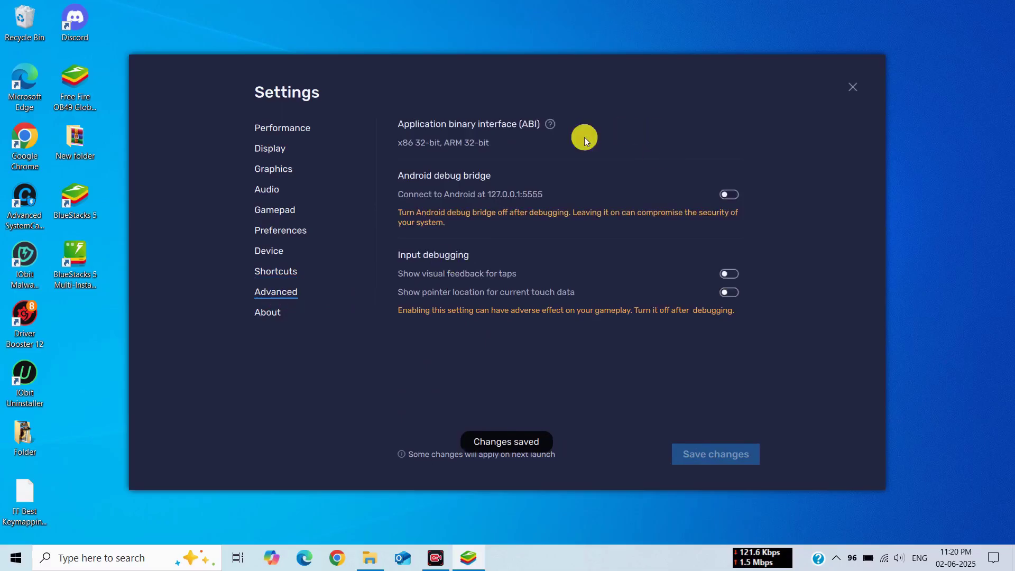
click(289, 307)
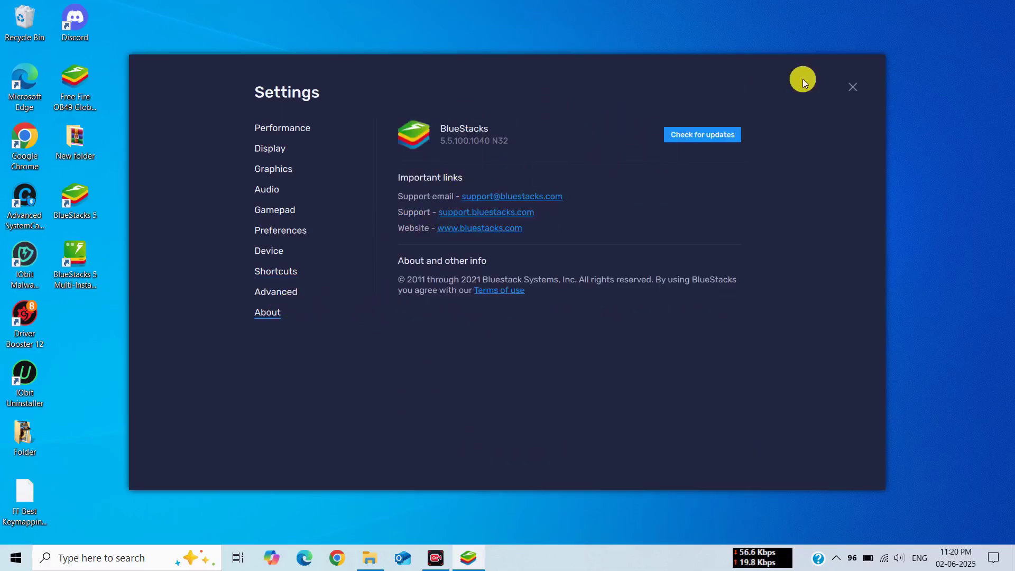
click(853, 88)
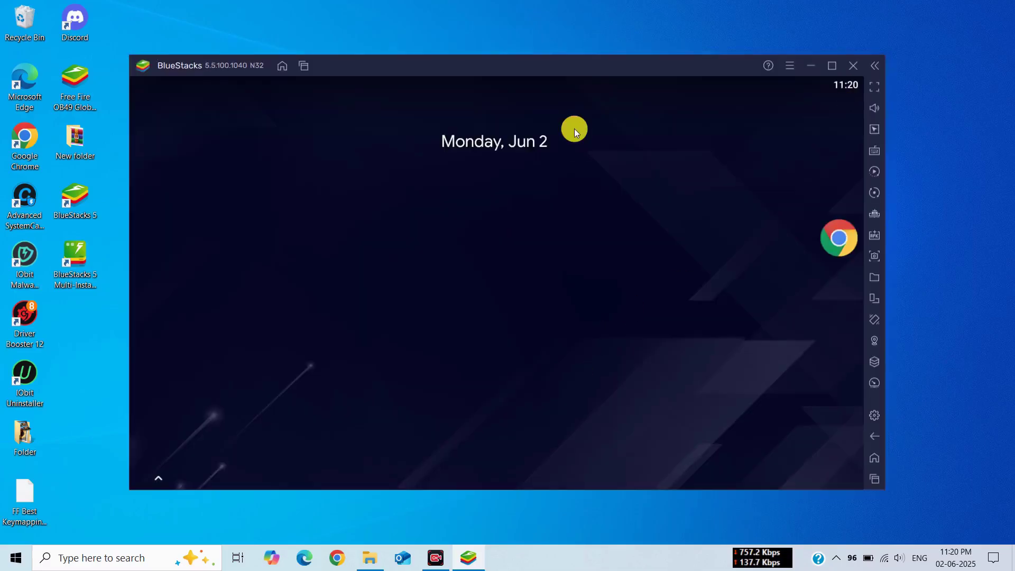
drag(574, 128, 569, 127)
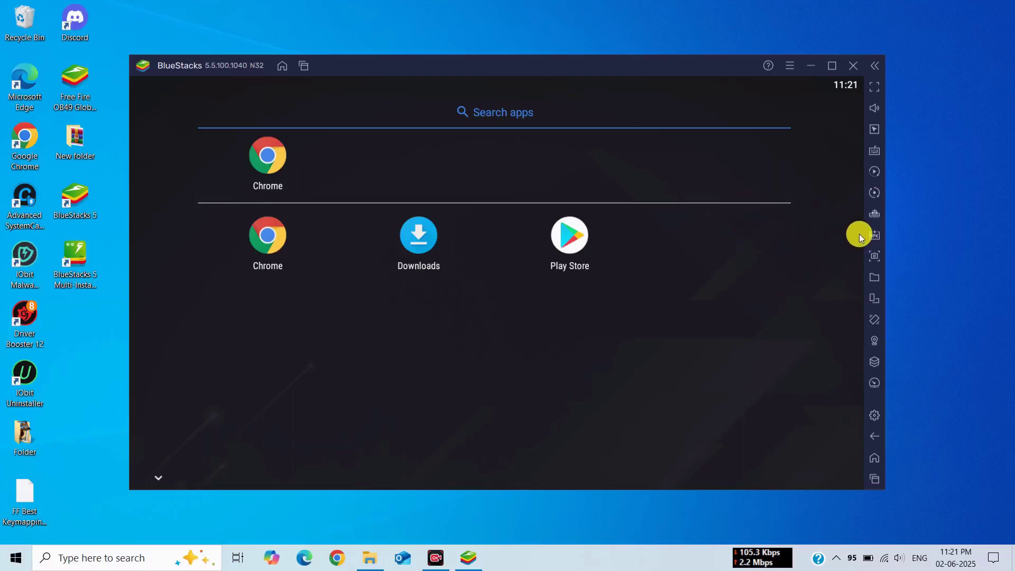
- Install the Free Fire OB49 Global Version APK from the Desktop into the emulator
click(875, 236)
click(875, 235)
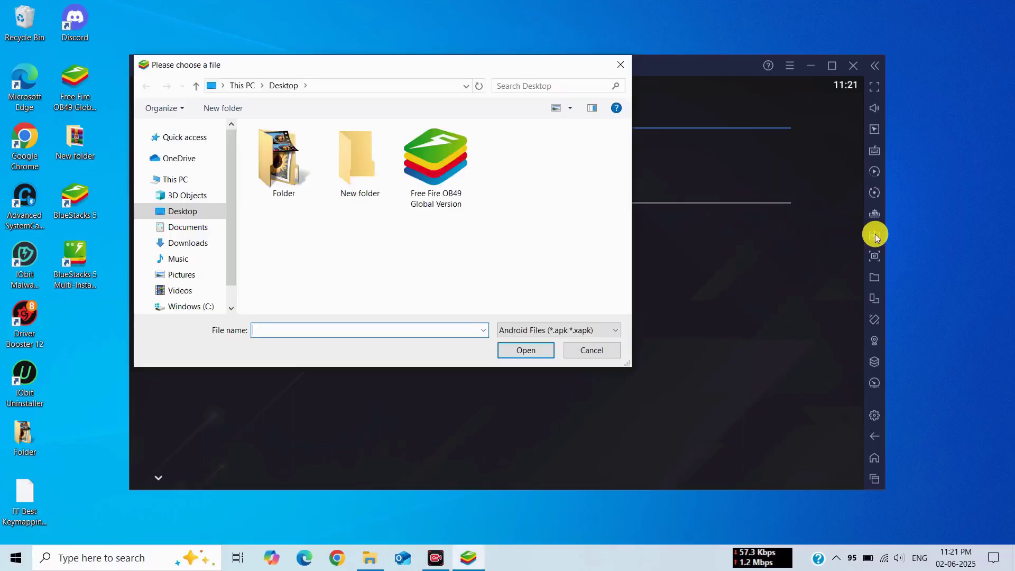
click(446, 191)
click(527, 352)
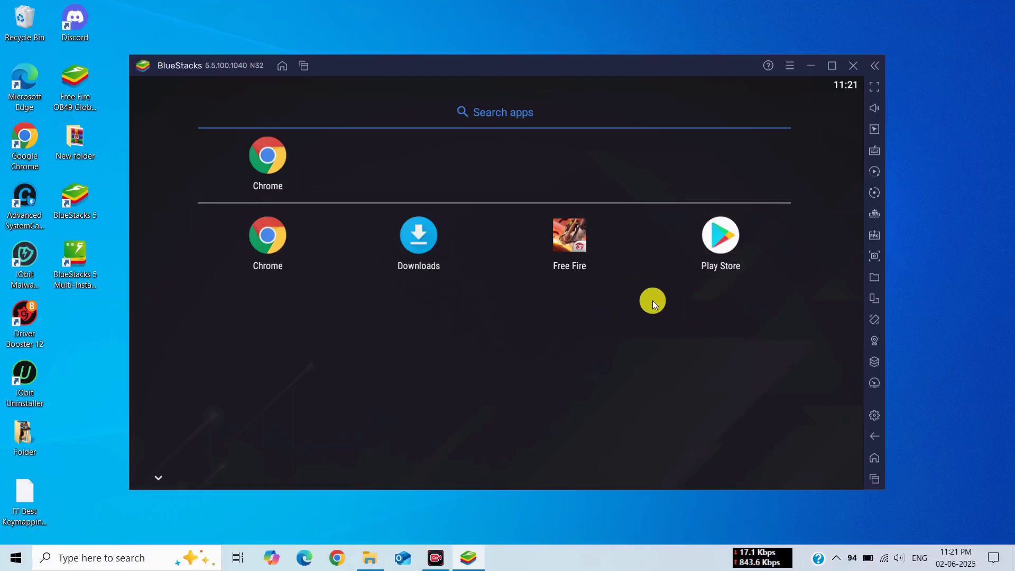
- Start signing in to the Play Store and submit the Google account's email address
click(712, 259)
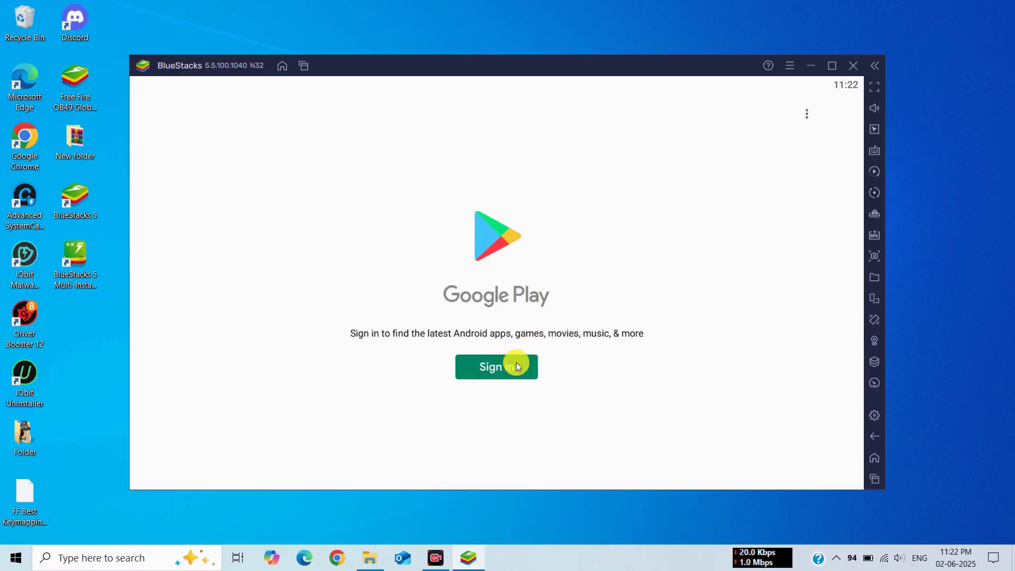
click(517, 373)
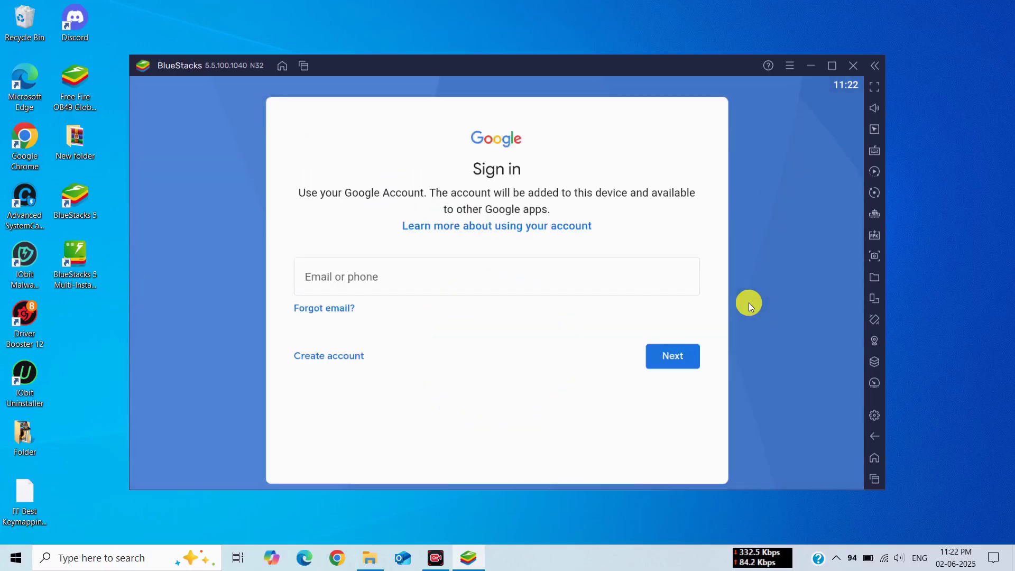
click(598, 288)
key(ctrl+v)
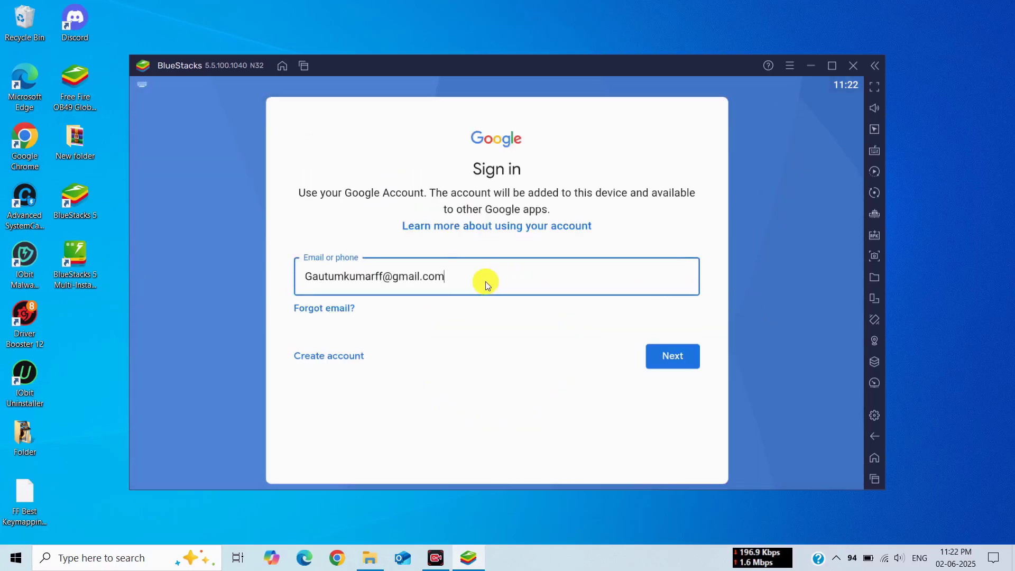
key(Return)
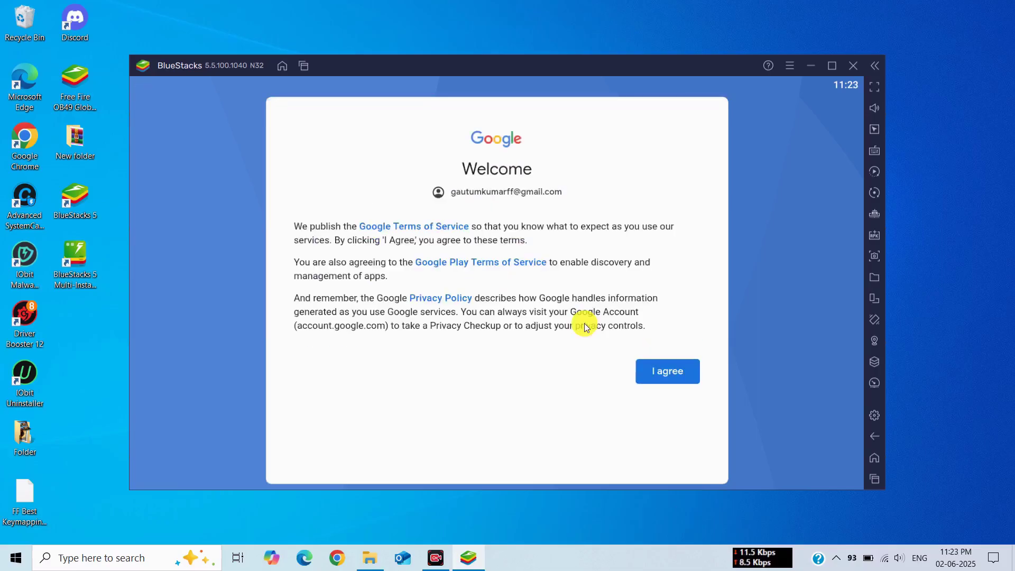
- Agree to Google's terms, accept Google Services with basic device backup turned off, and return to the emulator's home screen
click(678, 380)
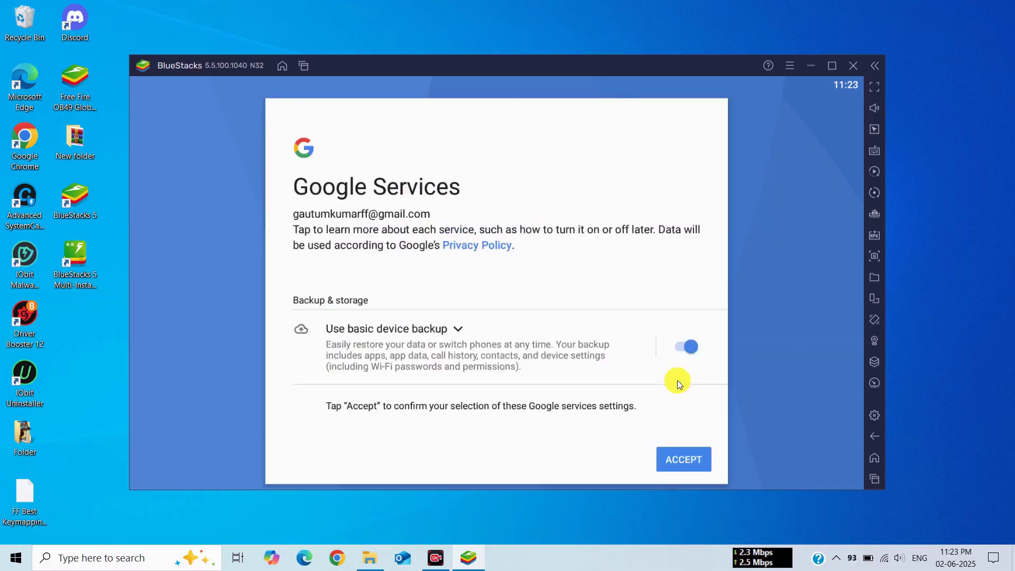
click(682, 349)
click(672, 454)
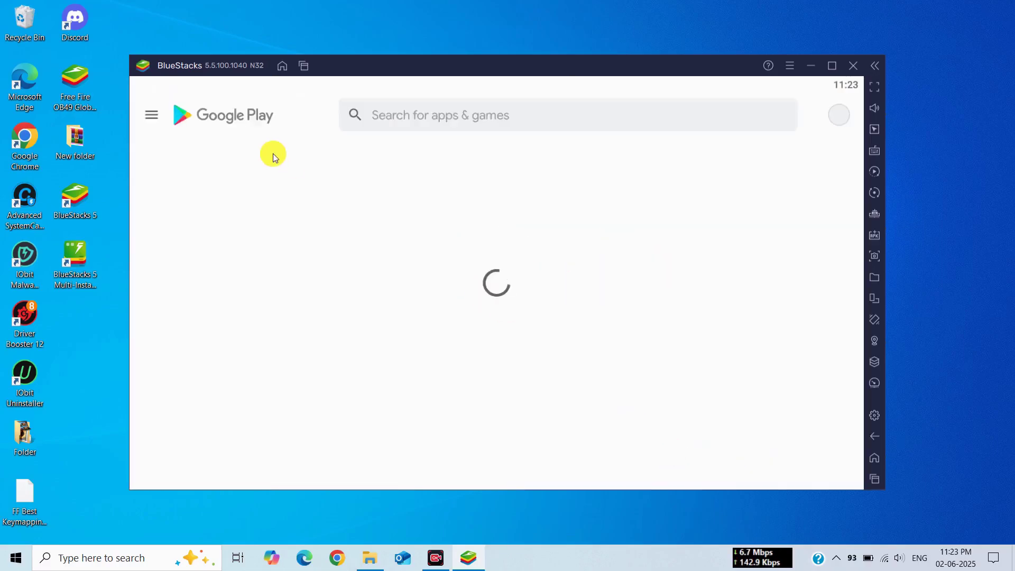
click(279, 71)
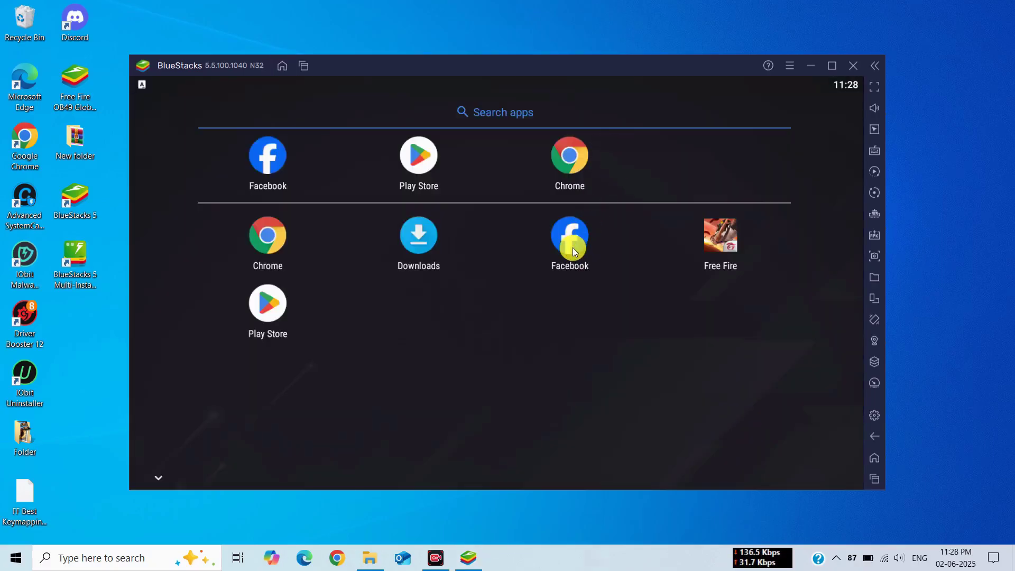
- Search for "facebook login" in the emulator's Chrome browser and open the Facebook website result
click(268, 246)
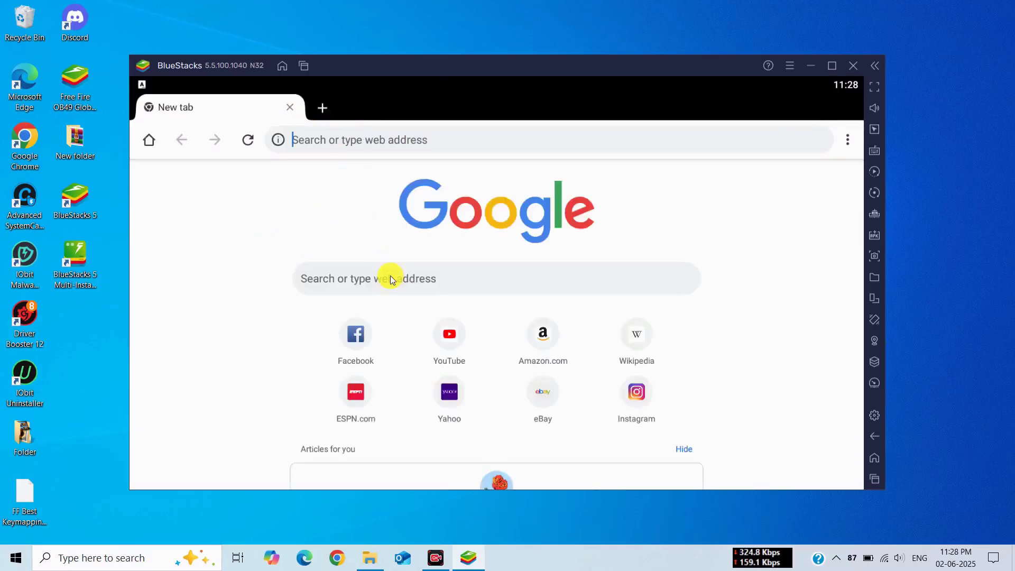
click(390, 276)
text(fa)
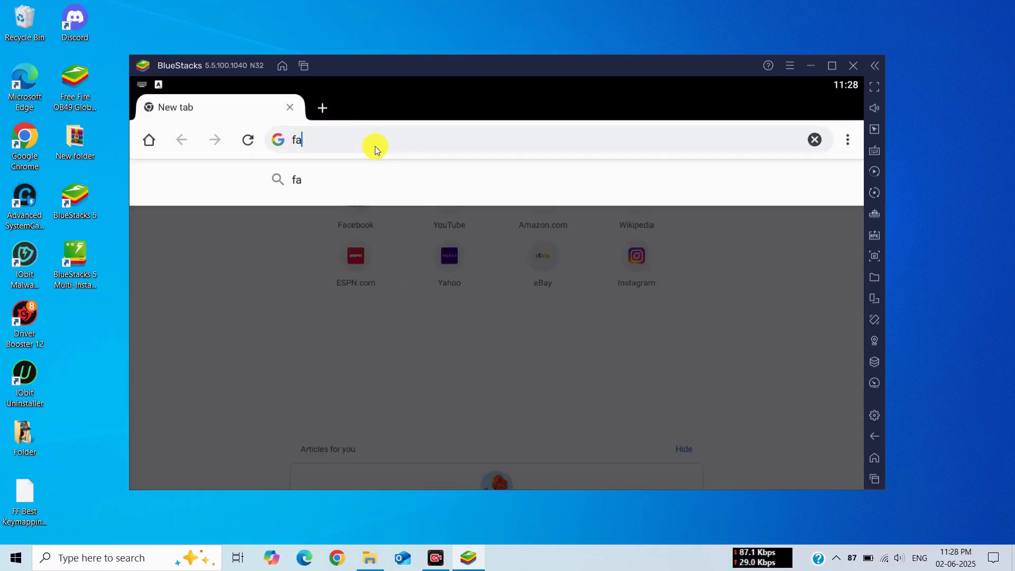
text(cebook login)
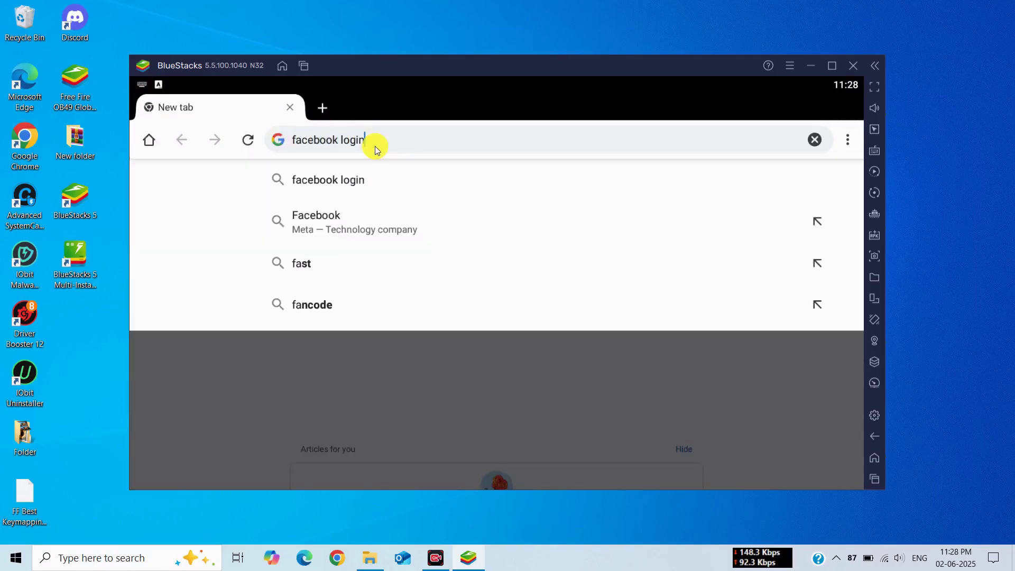
key(Return)
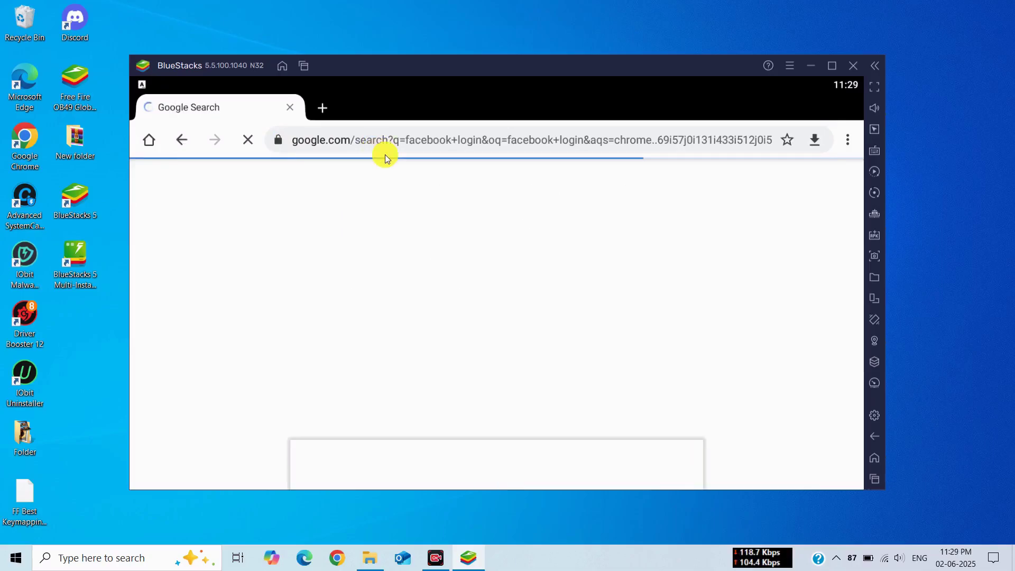
scroll(609, 369, down, 3)
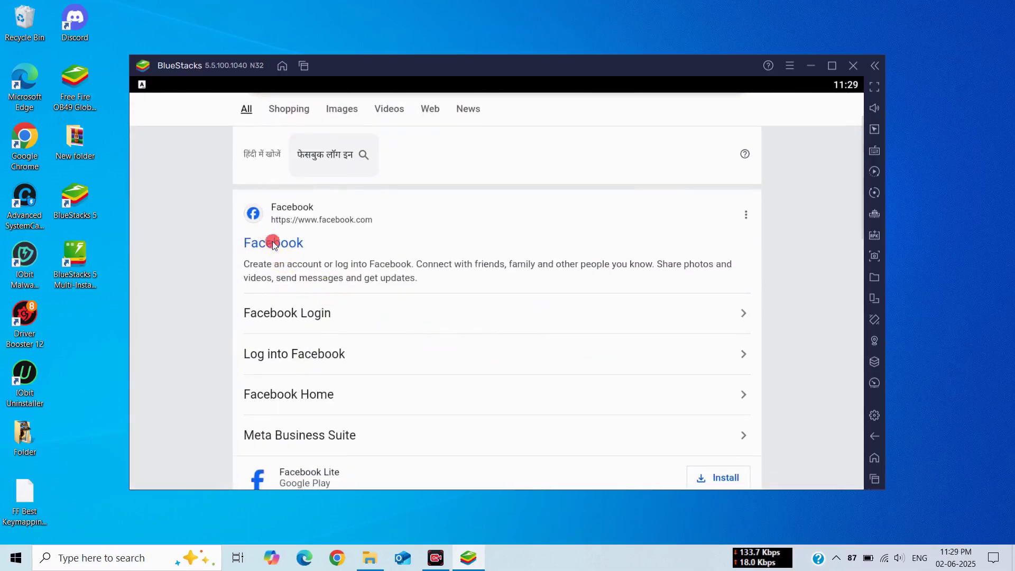
click(272, 243)
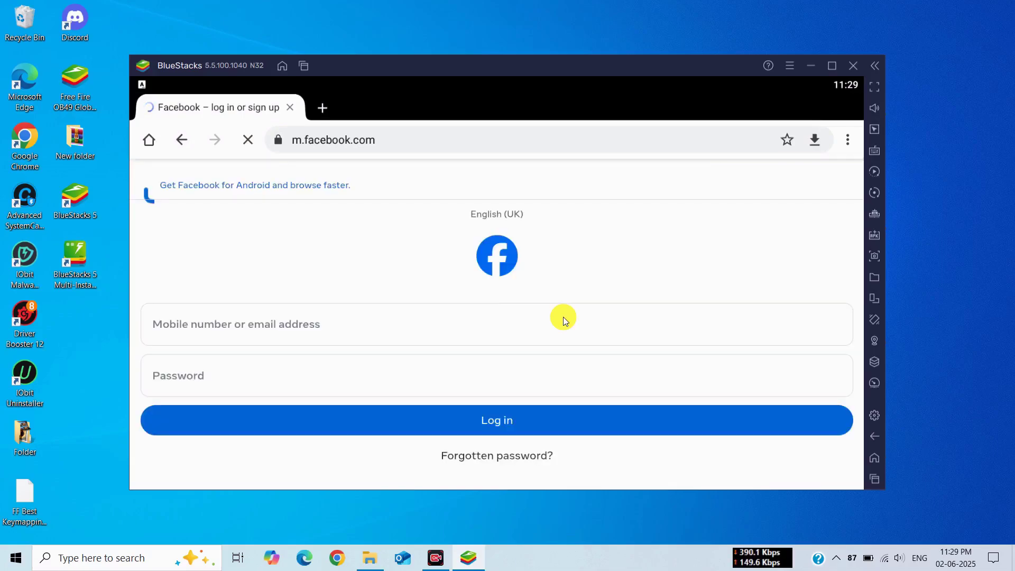
- Try the email and password fields of the Facebook login form, and close Chrome from the recent apps
click(401, 311)
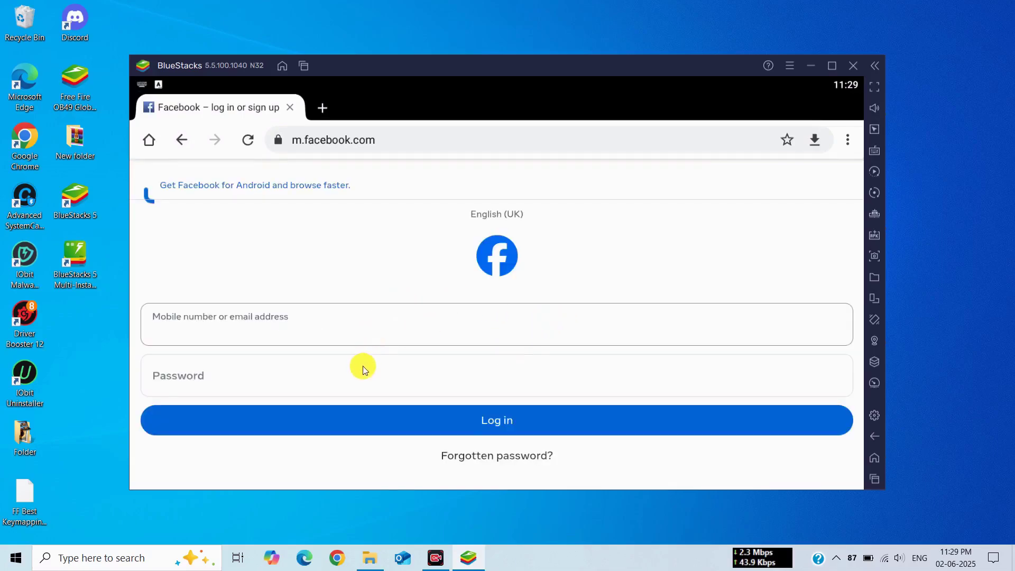
click(294, 361)
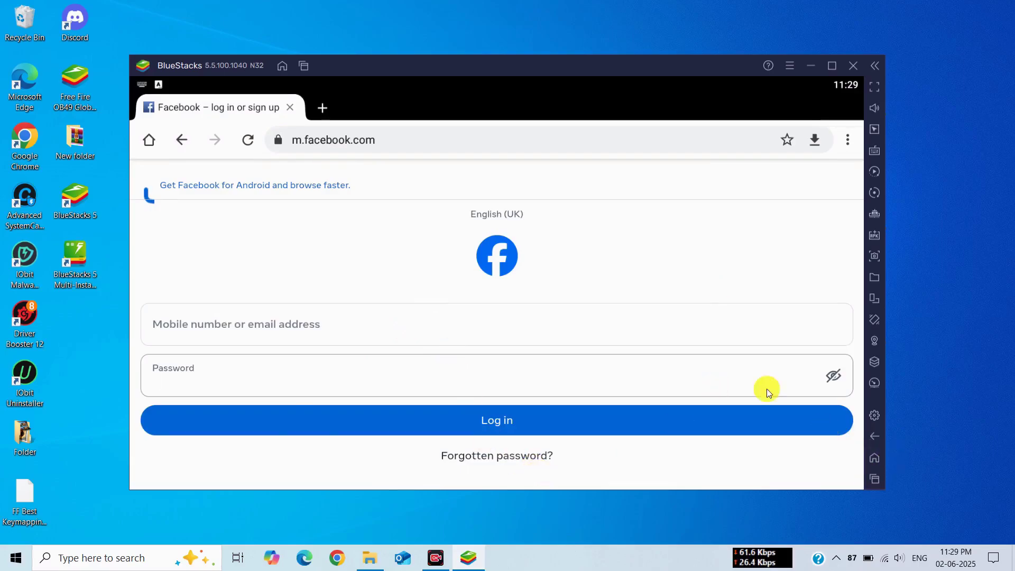
click(875, 479)
drag(548, 321, 908, 279)
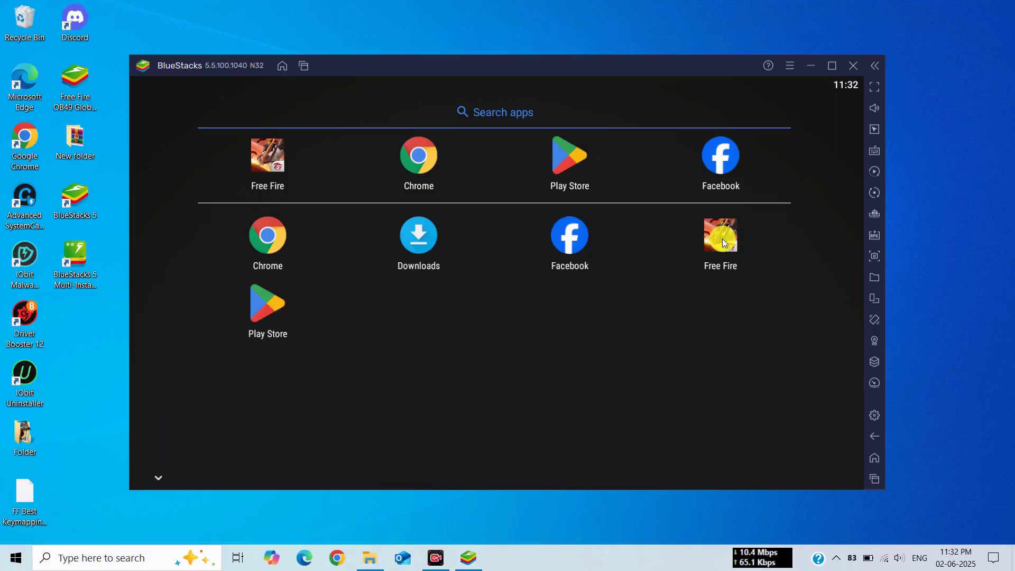
- Launch Free Fire, allow it to access photos, media and files, and accept its terms confirmation
click(724, 242)
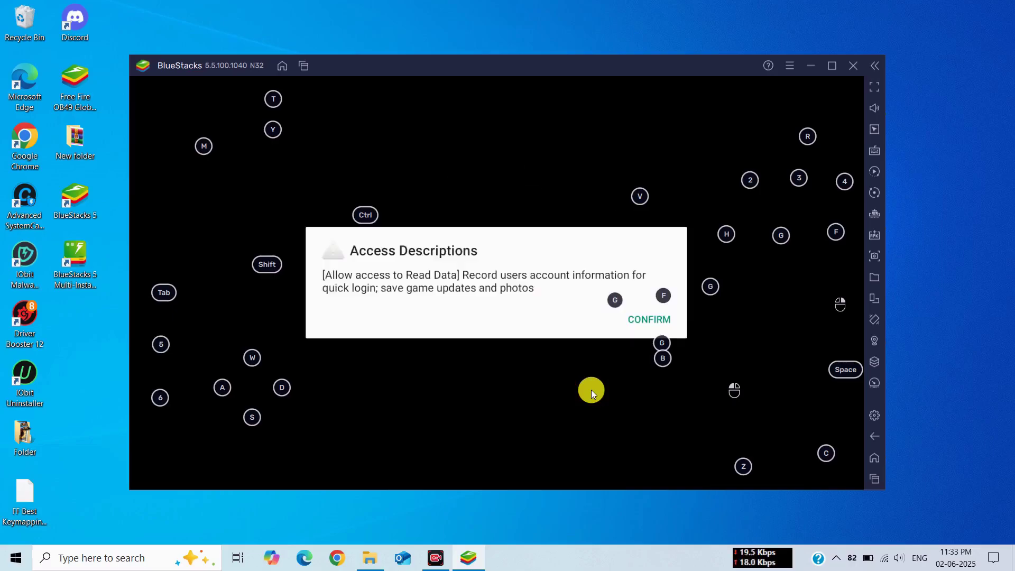
click(656, 321)
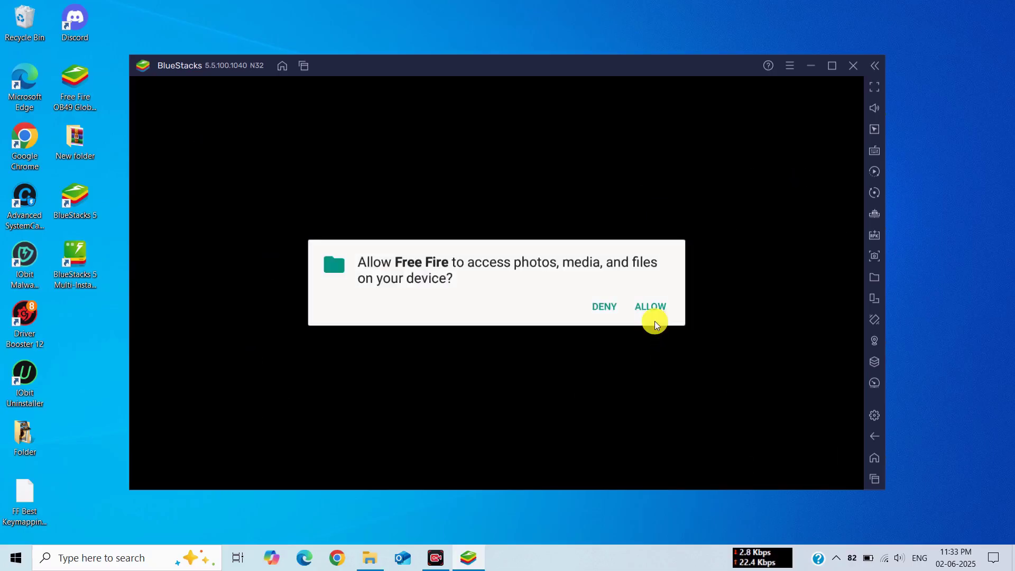
click(652, 312)
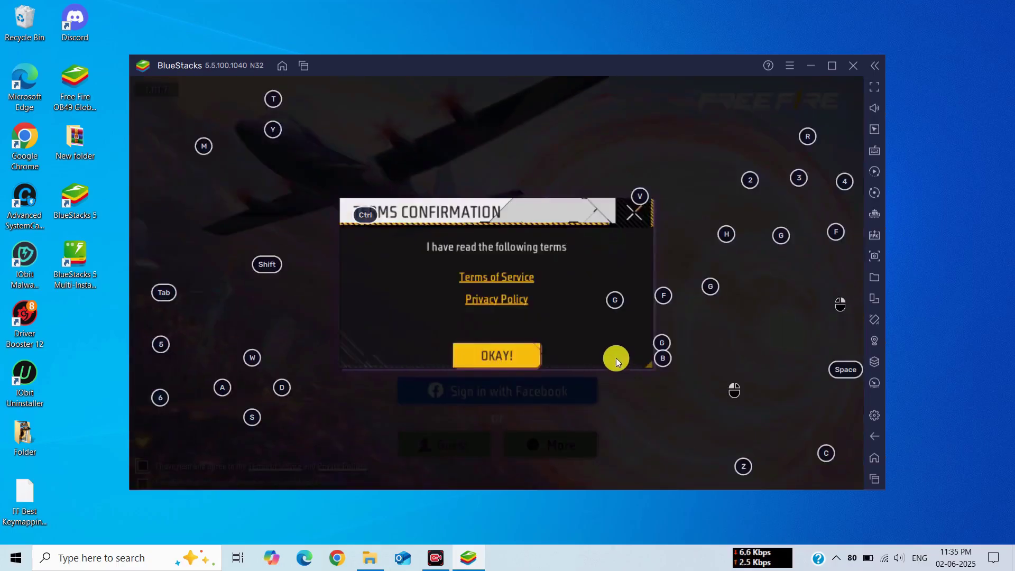
click(508, 356)
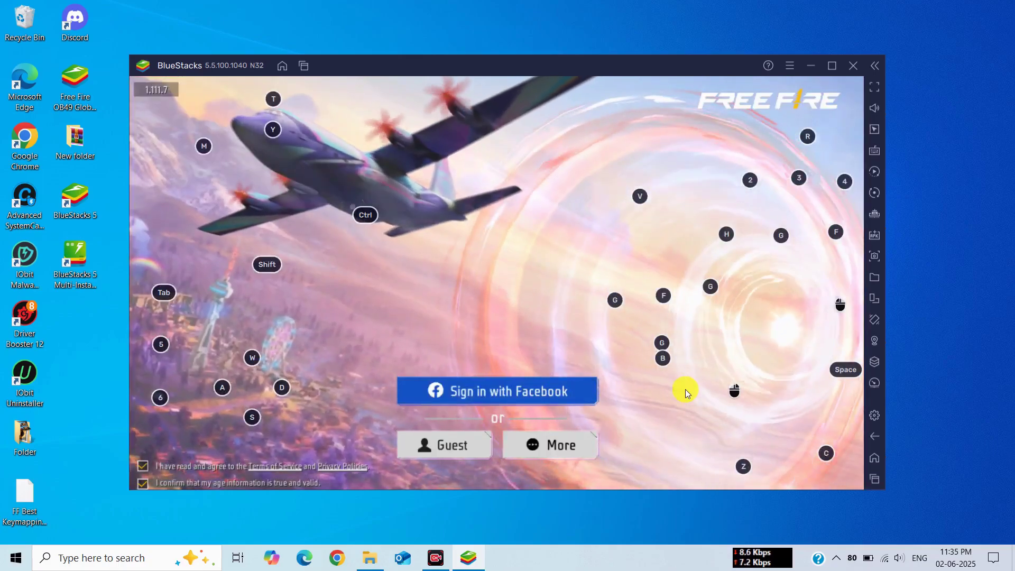
- Hide the on-screen key overlay and sign in to Free Fire with Google
key(ctrl+shift+F6)
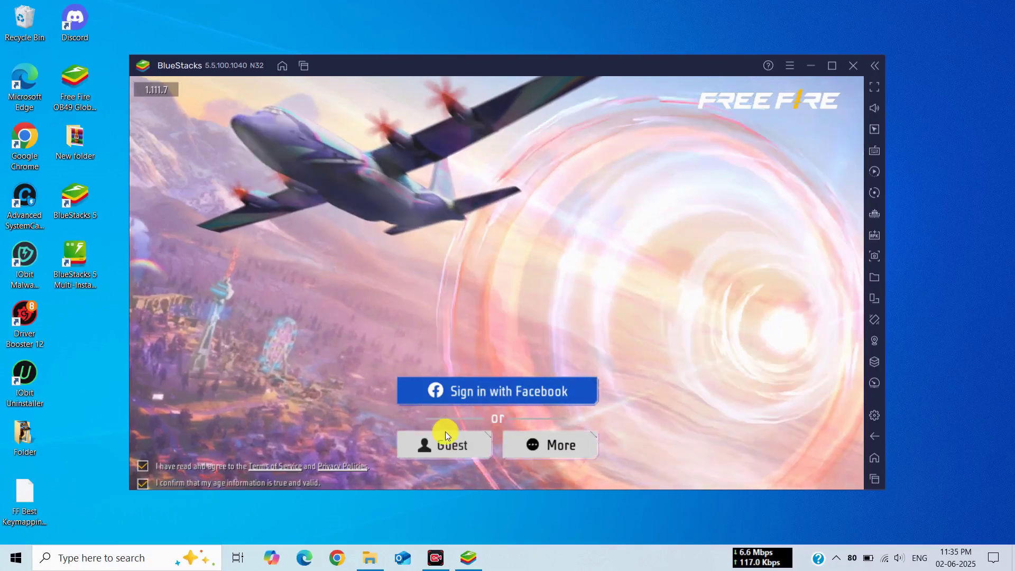
click(526, 450)
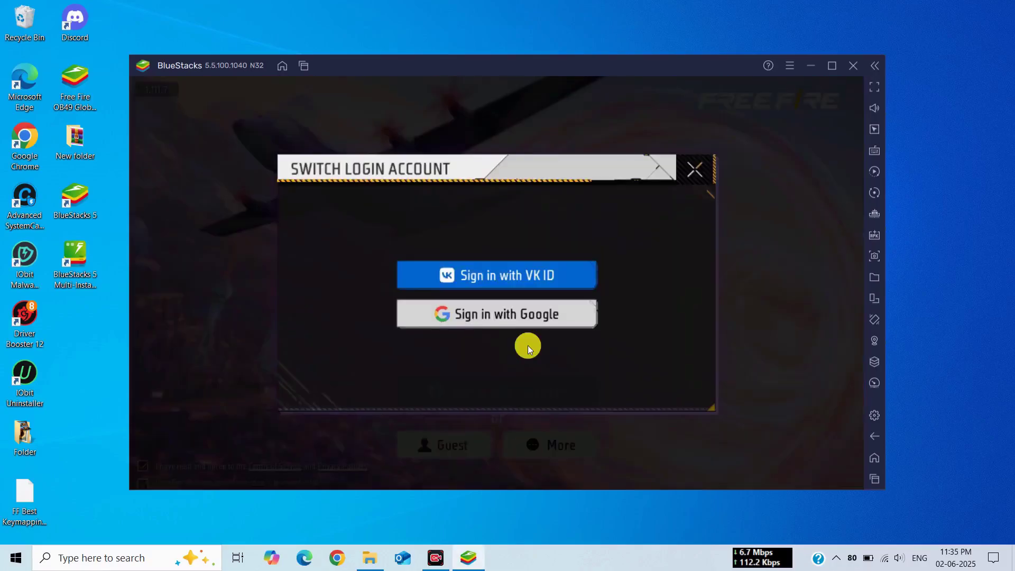
click(522, 318)
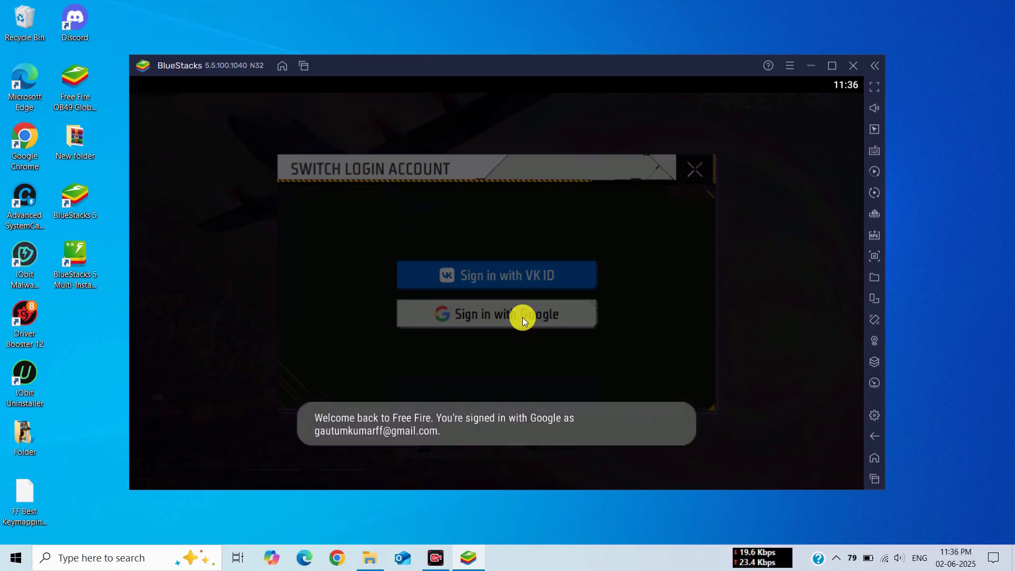
- Enter the Free Fire lobby and confirm the Free Fire India notice
click(549, 332)
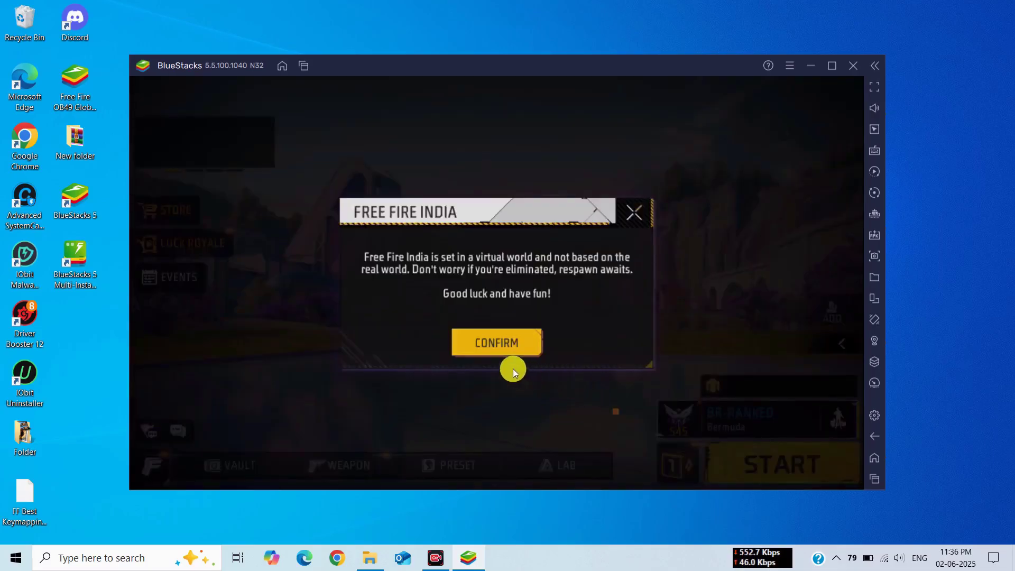
click(493, 329)
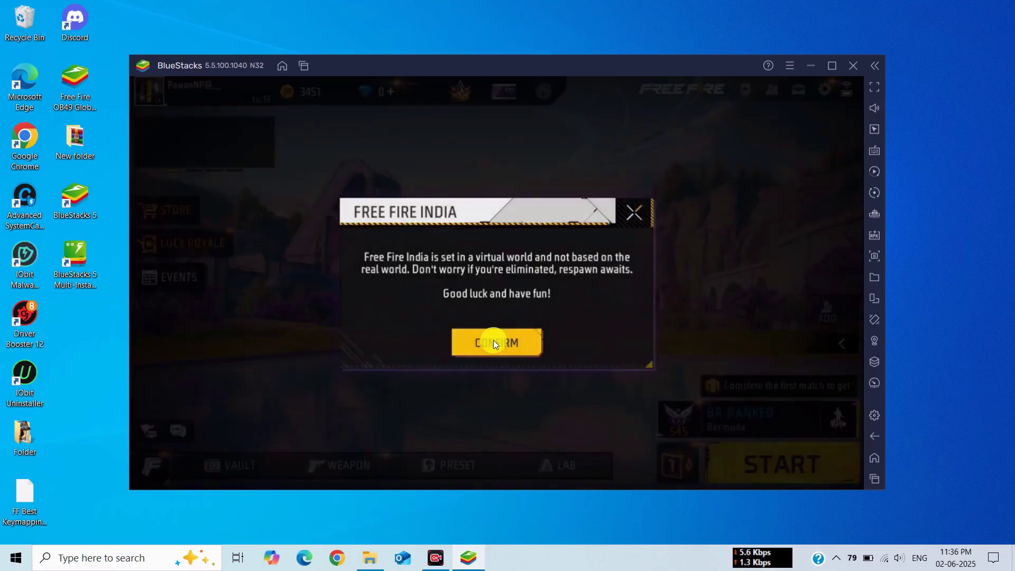
click(494, 343)
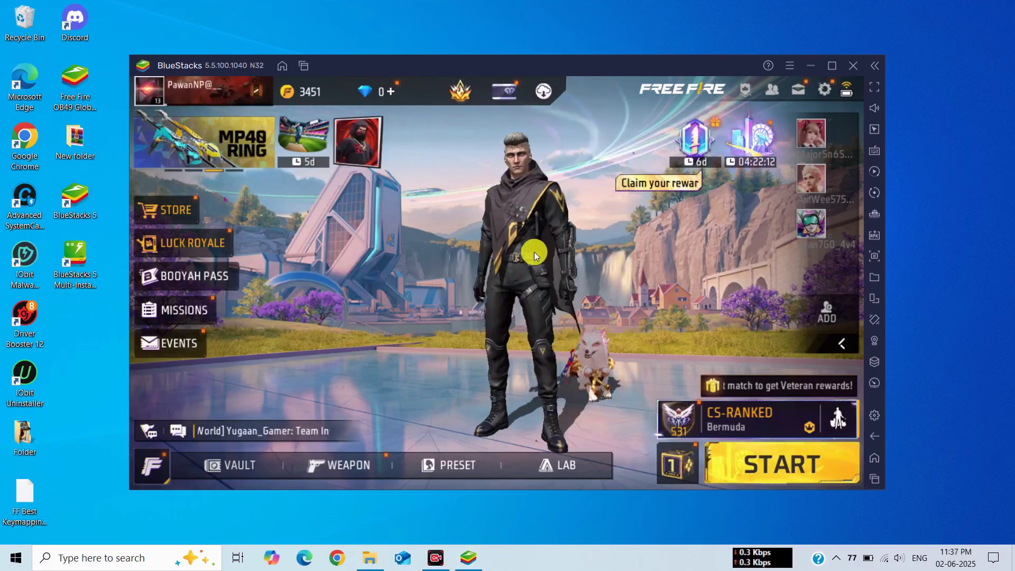
- In Free Fire's in-match control settings, turn on Quick Weapon Switch Button, Quick Reload Button, Reload Progress on Crosshair and Auto Switch Gun
click(825, 93)
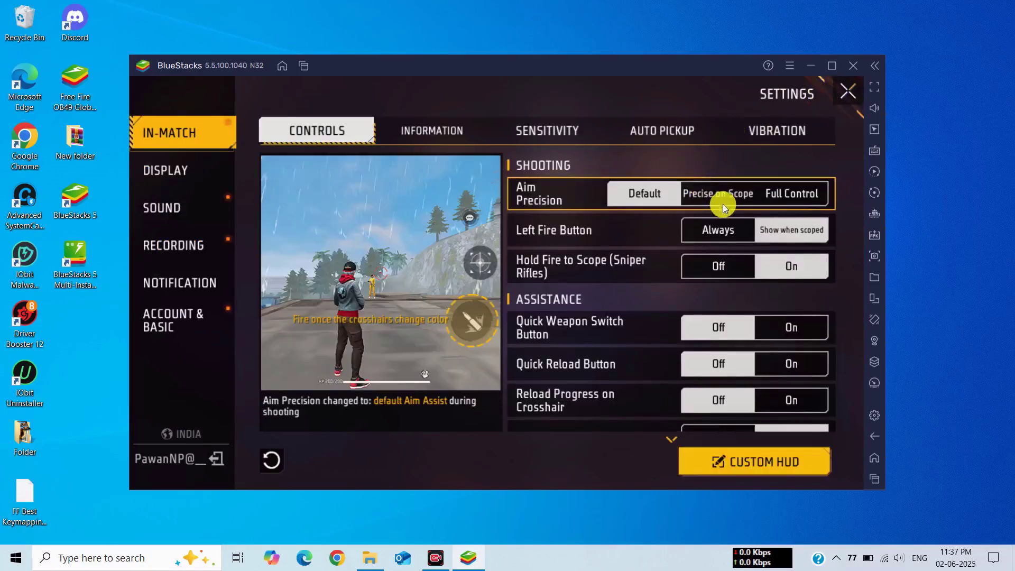
click(782, 331)
click(779, 356)
click(782, 399)
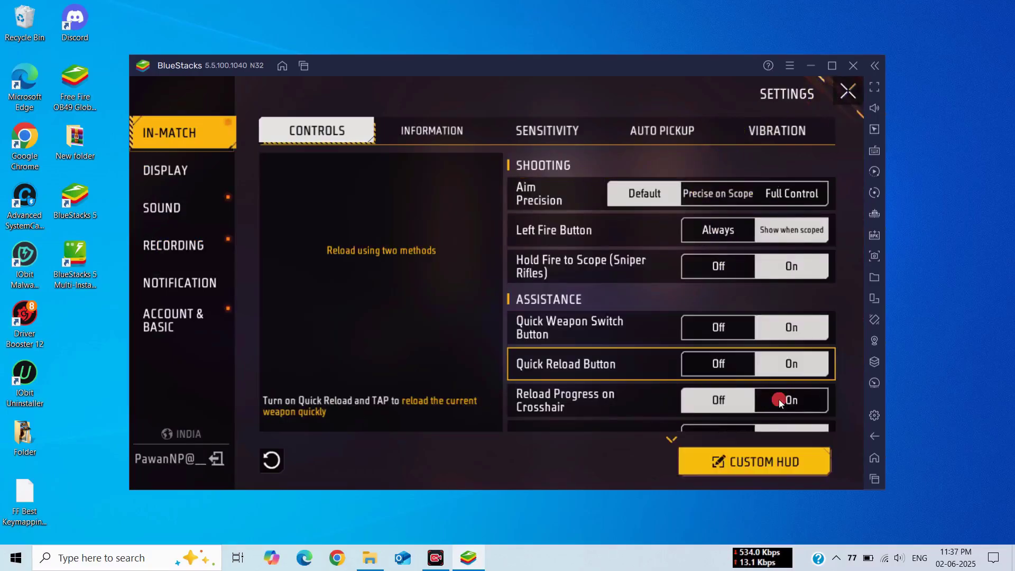
drag(645, 375, 643, 172)
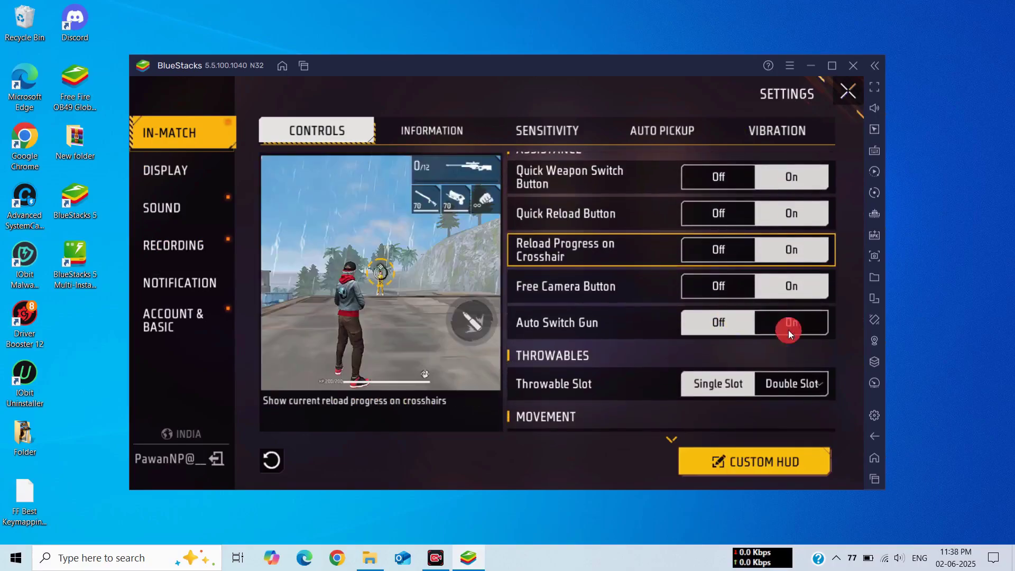
click(788, 327)
drag(645, 313, 624, 249)
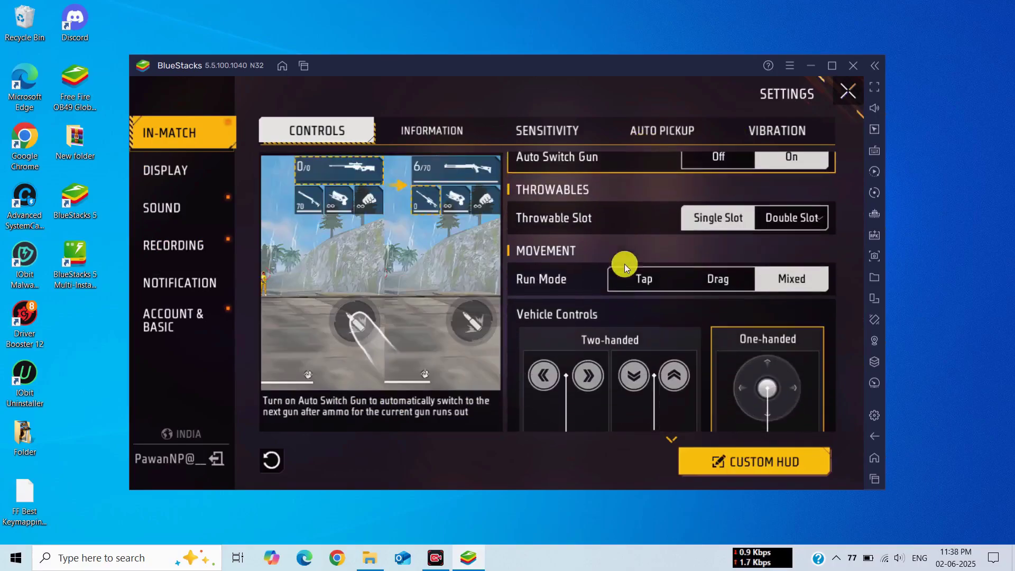
drag(629, 290, 632, 141)
- In the in-match information settings, set Damage Indicator to New and turn on Display SP number first
click(424, 132)
click(786, 233)
click(791, 375)
- Set In-game Tips and Elimination Notifications to Simplified, and Item Finder to Always On
drag(626, 337, 624, 64)
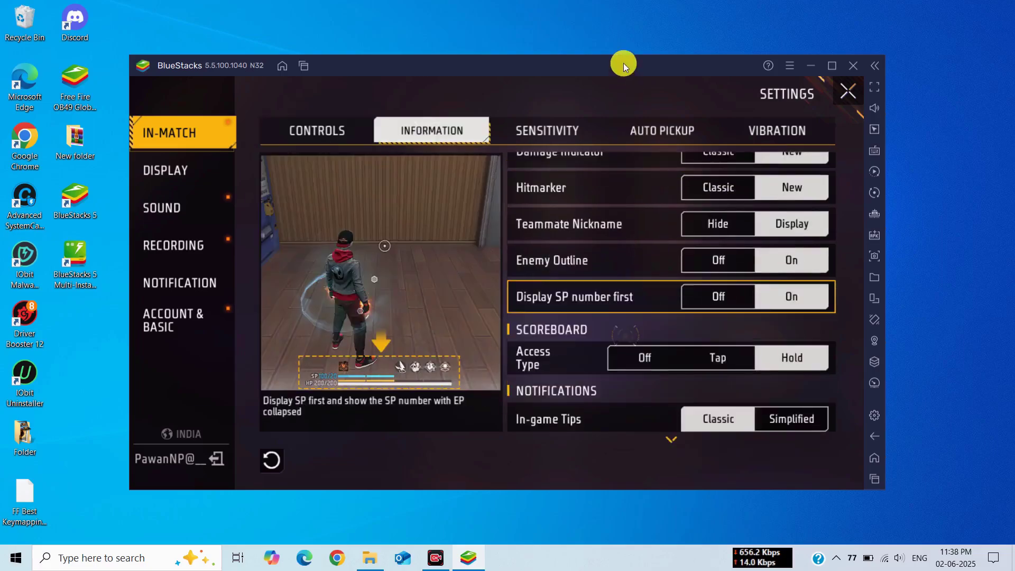
click(716, 287)
click(787, 326)
click(789, 298)
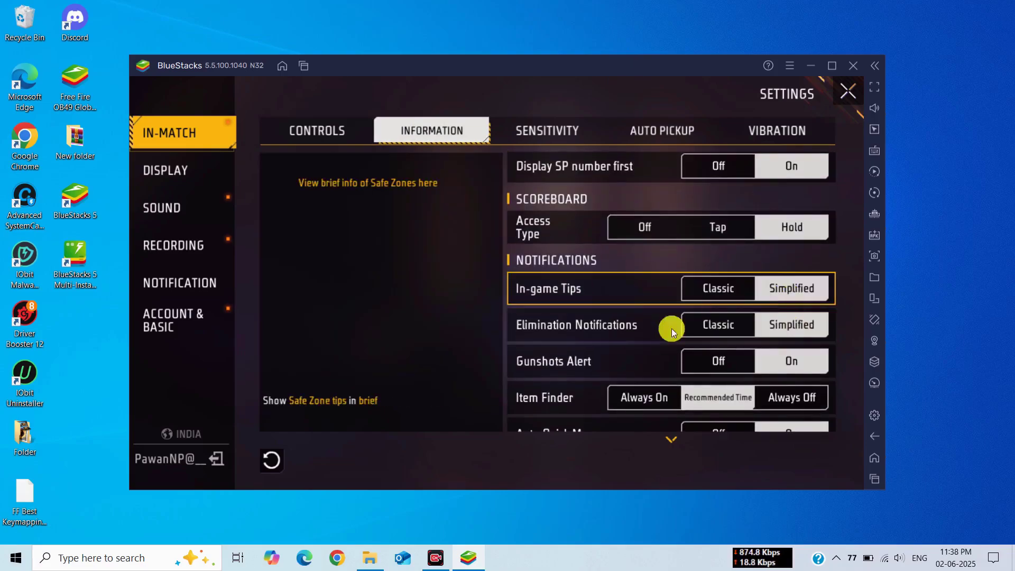
click(644, 401)
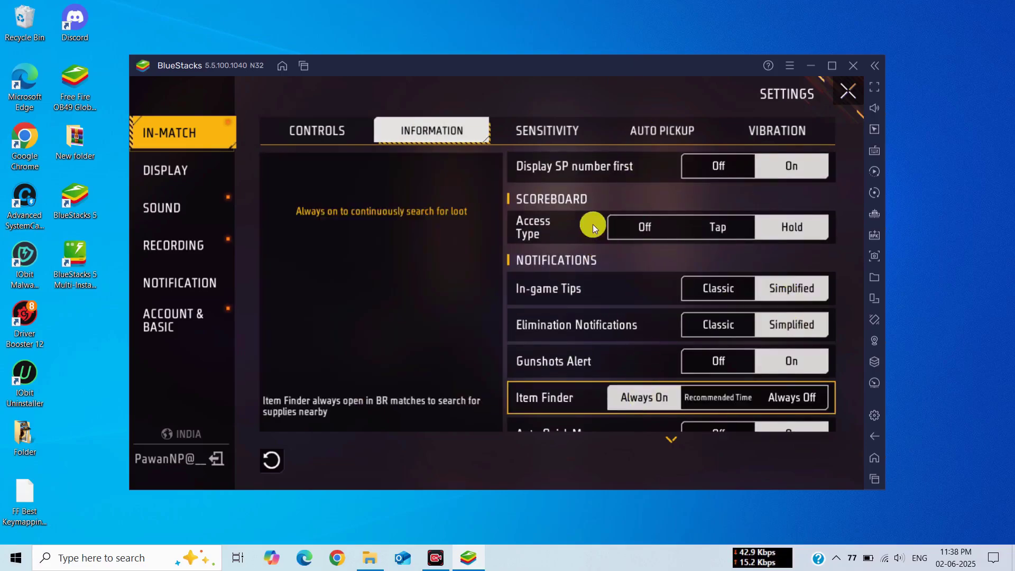
- Review the in-match sensitivity and vibration settings, and set Auto Pickup Speed to Fast
click(554, 129)
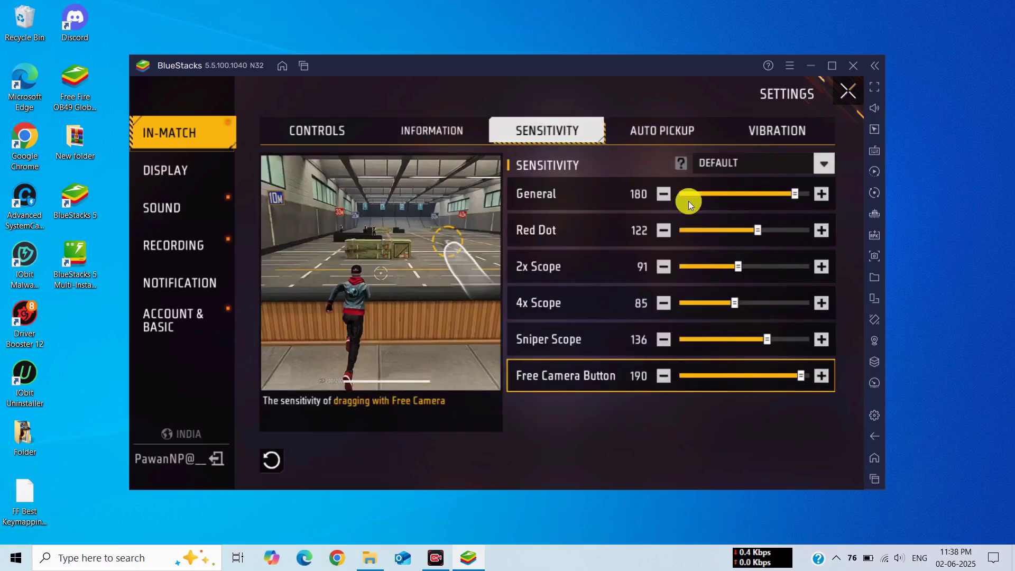
click(645, 140)
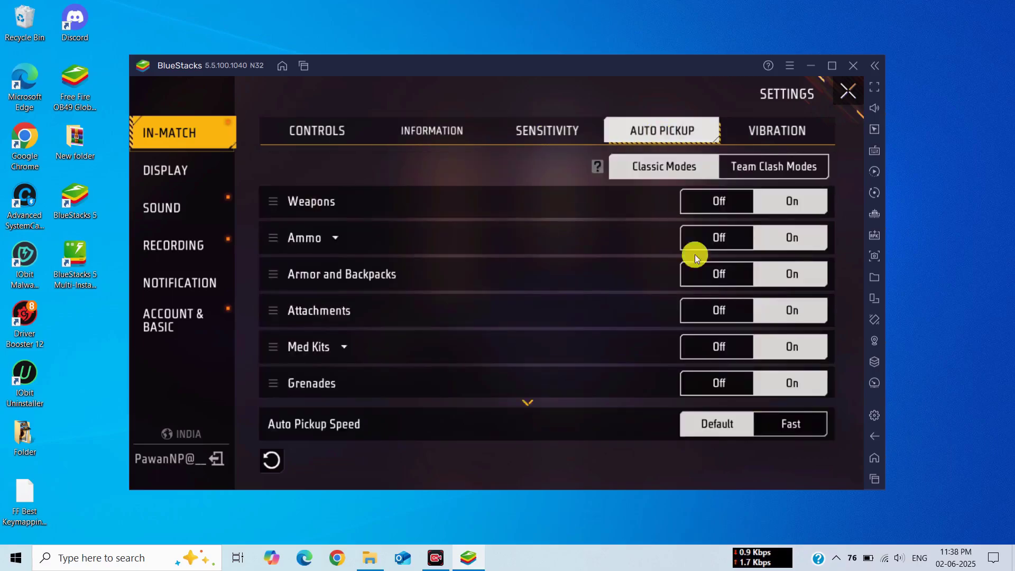
click(762, 423)
click(751, 135)
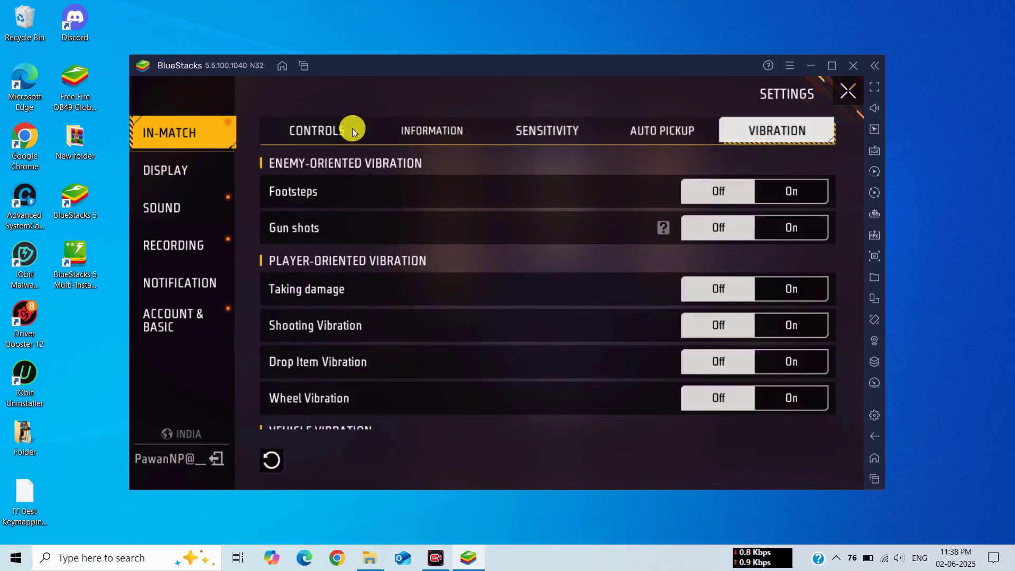
- In the display settings, set High FPS to Enhanced, and check the sound and recording settings
click(337, 130)
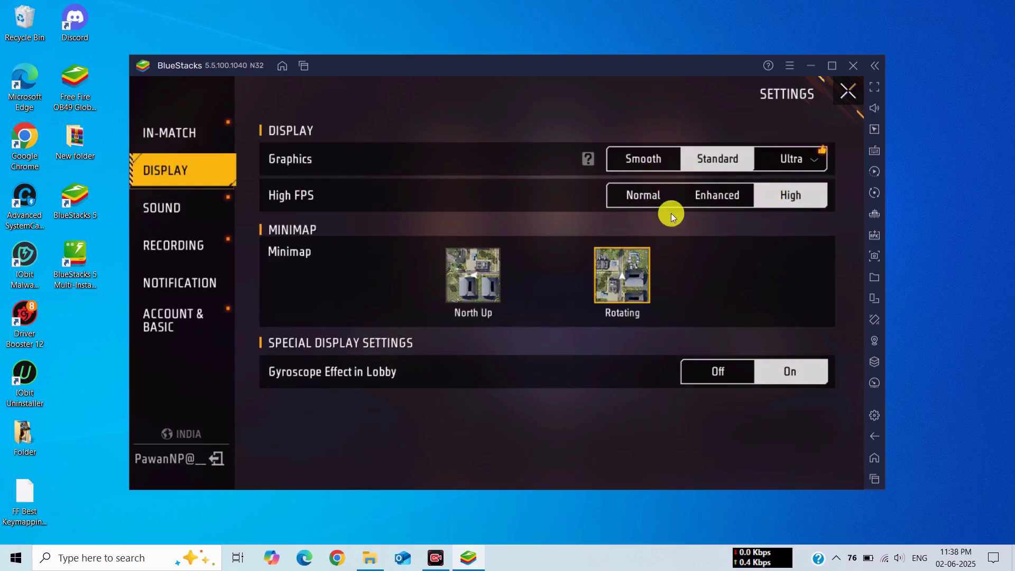
click(715, 194)
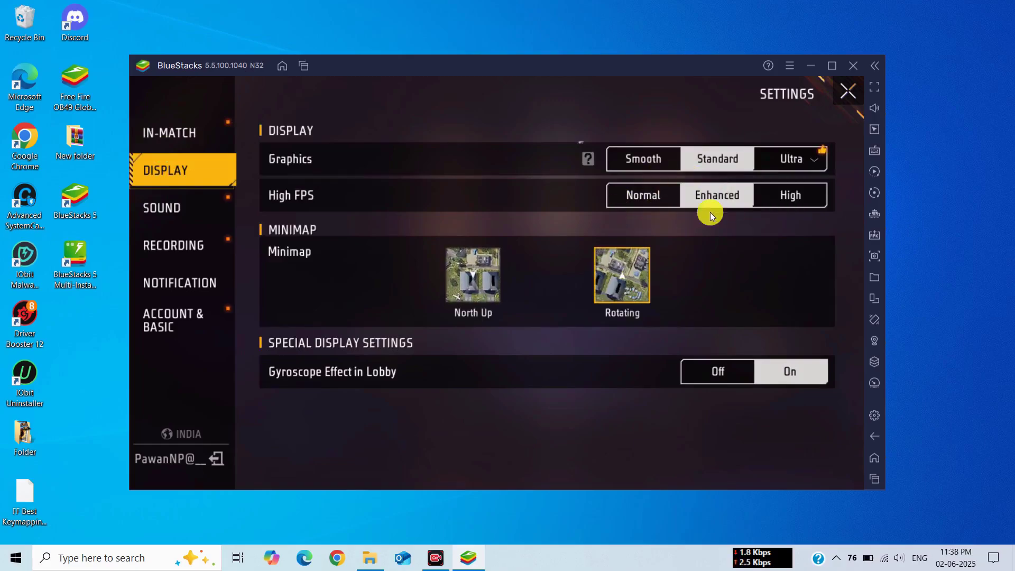
click(185, 215)
click(182, 241)
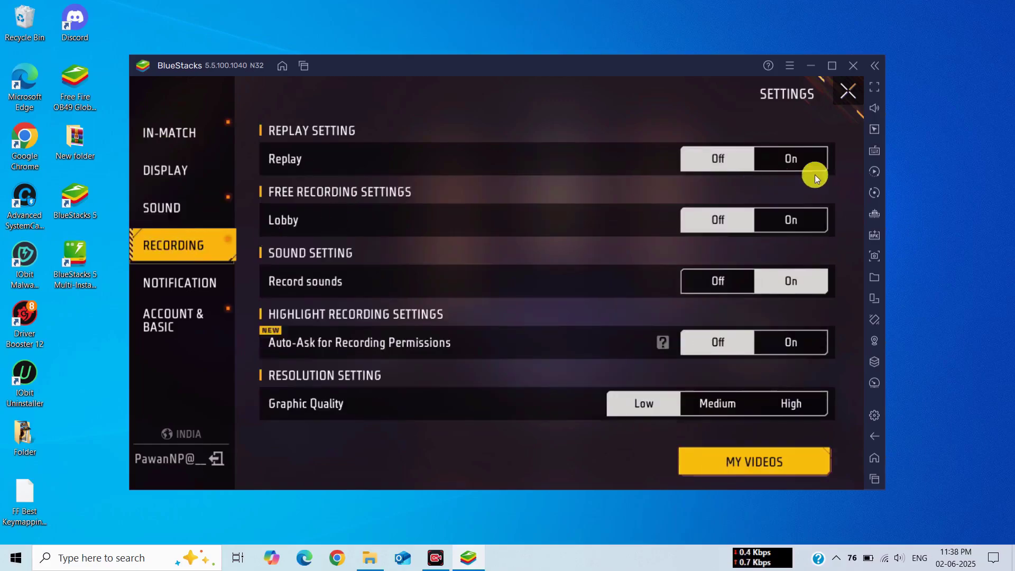
- In the custom HUD editor, go through the fire, use, sprint, movement and grenade controls of HUD 3 and save the layout
click(189, 156)
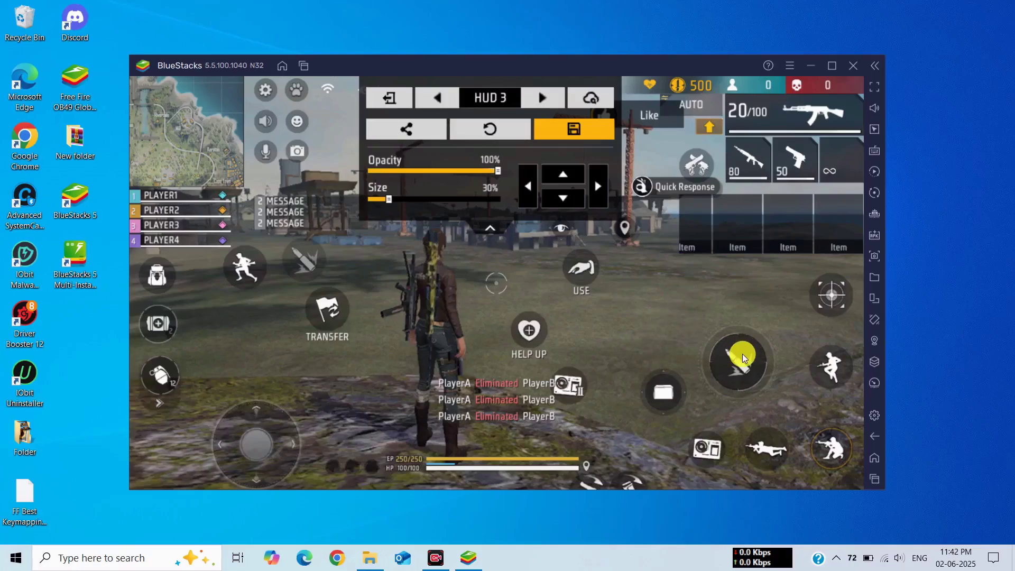
click(743, 357)
click(583, 267)
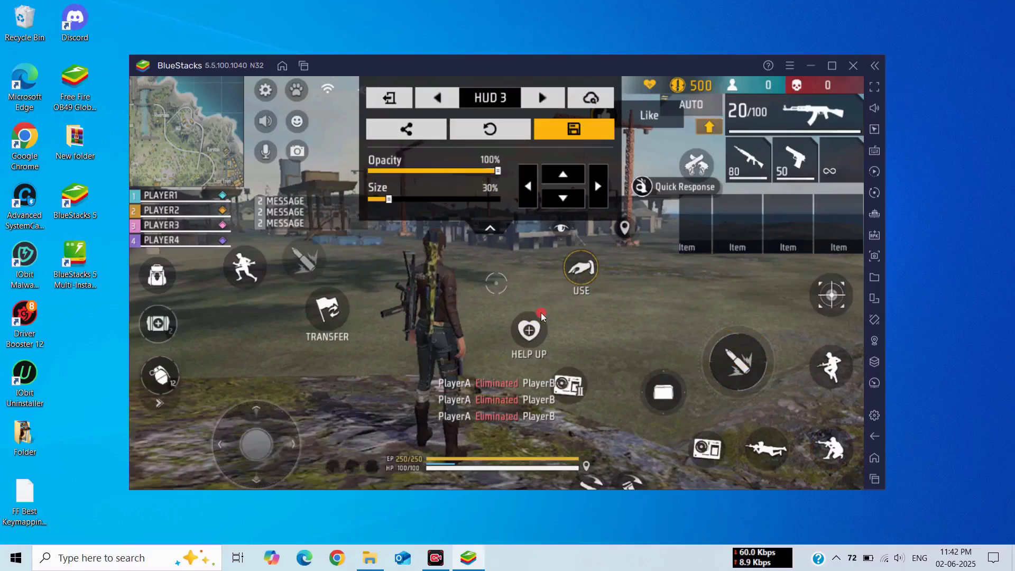
click(245, 267)
click(237, 434)
click(159, 376)
click(574, 133)
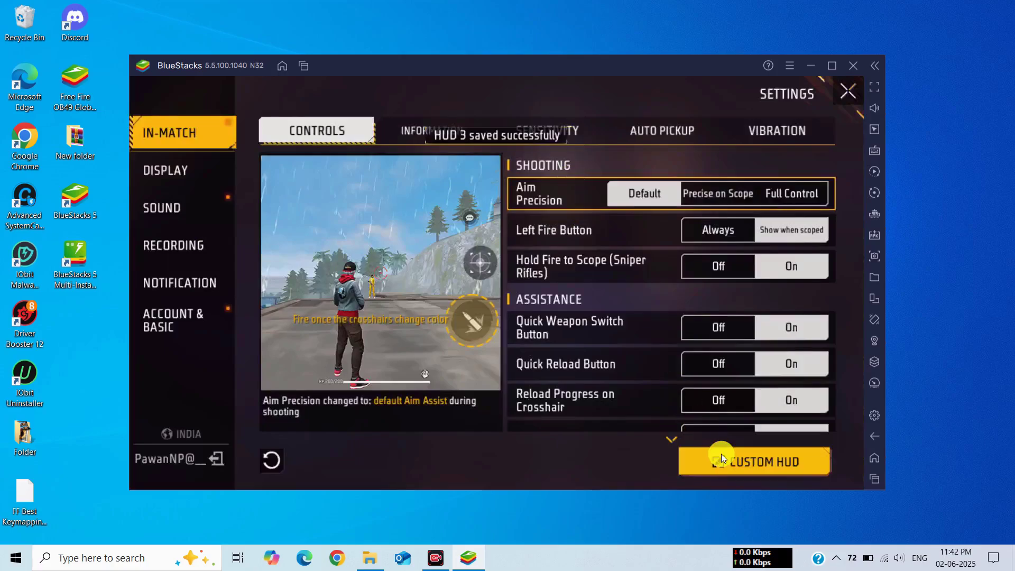
- Reopen the custom HUD with its editing panel collapsed, and set the opacity of the emulator's on-screen controls to the minimum
click(731, 460)
click(489, 226)
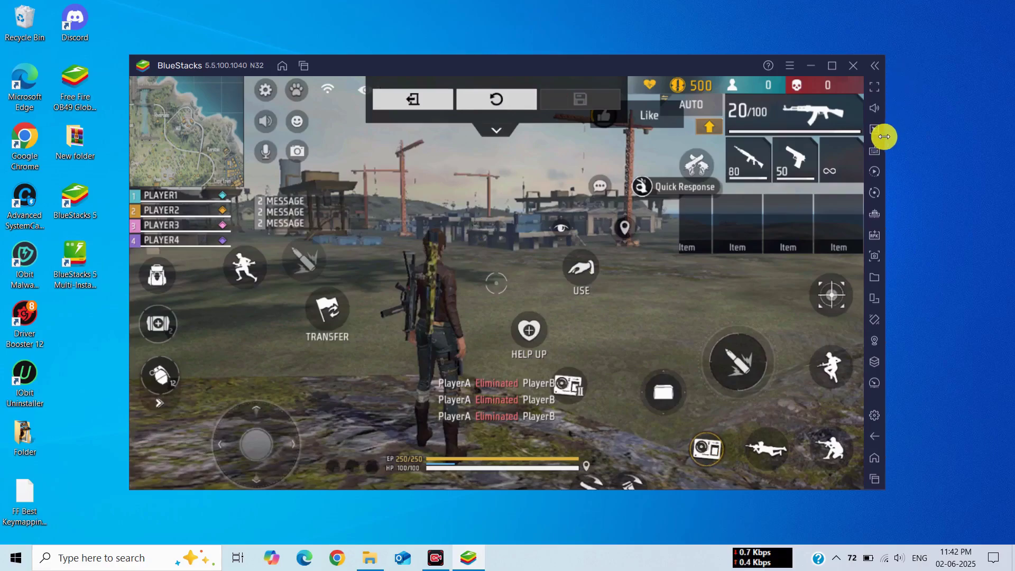
click(875, 152)
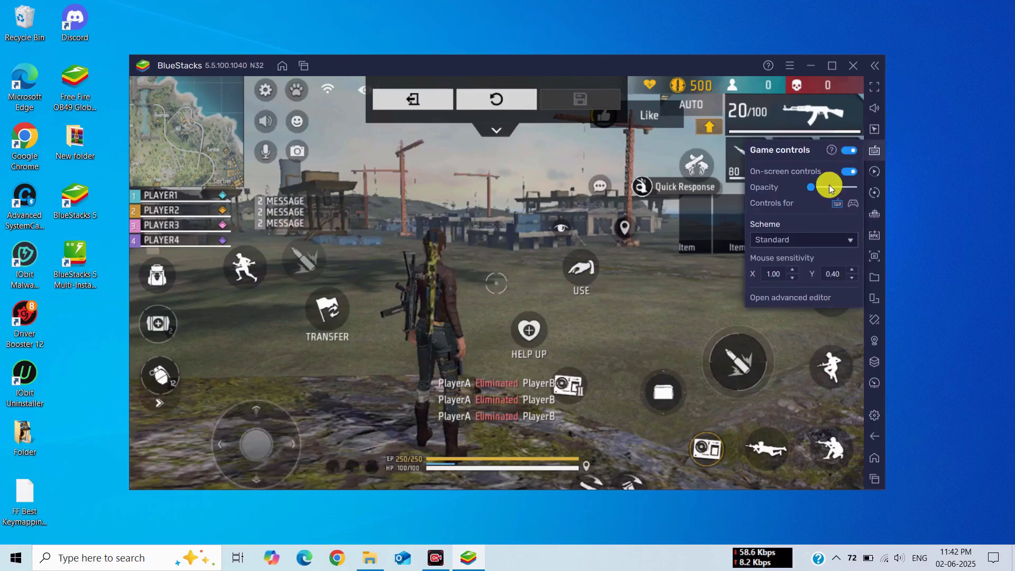
mouse_move(820, 191)
mouse_down()
mouse_move(830, 191)
mouse_move(811, 189)
mouse_up()
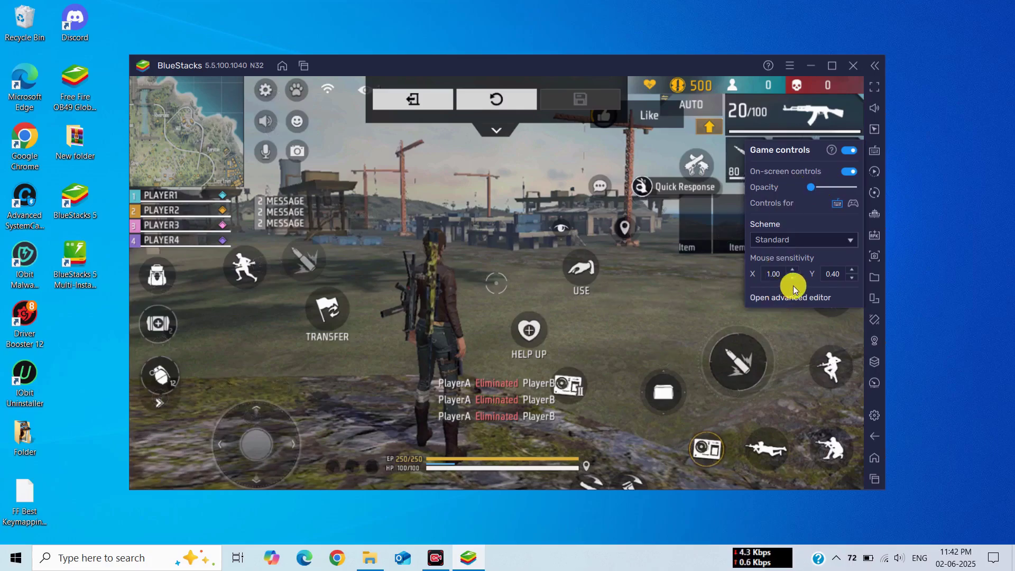
- Open the advanced controls editor and start importing a control scheme
click(781, 297)
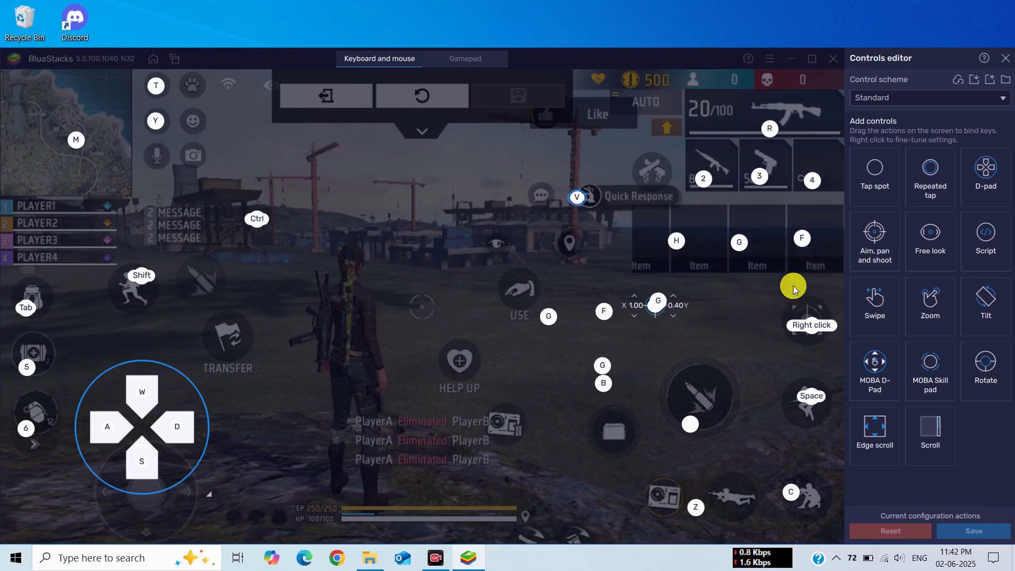
click(973, 81)
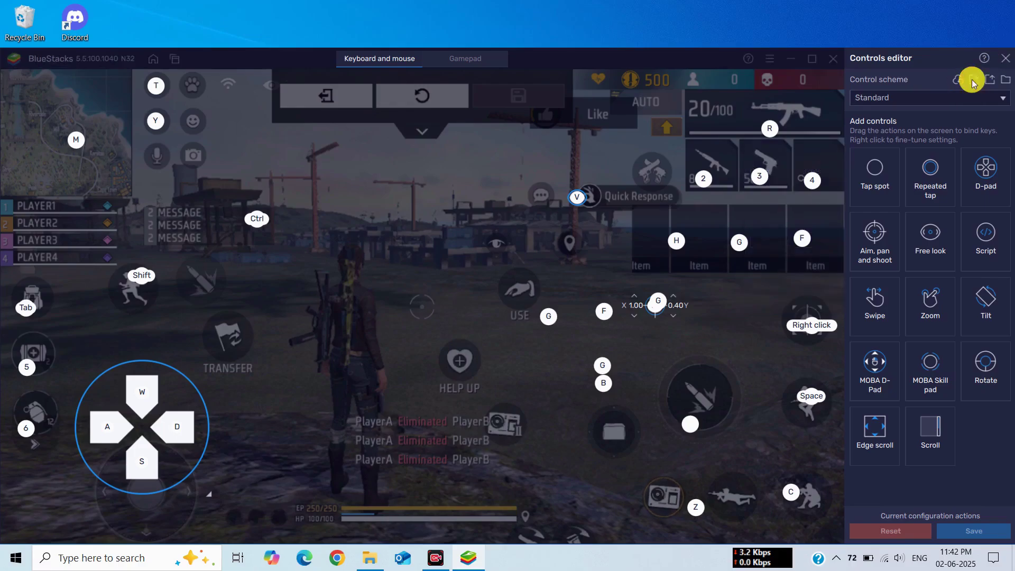